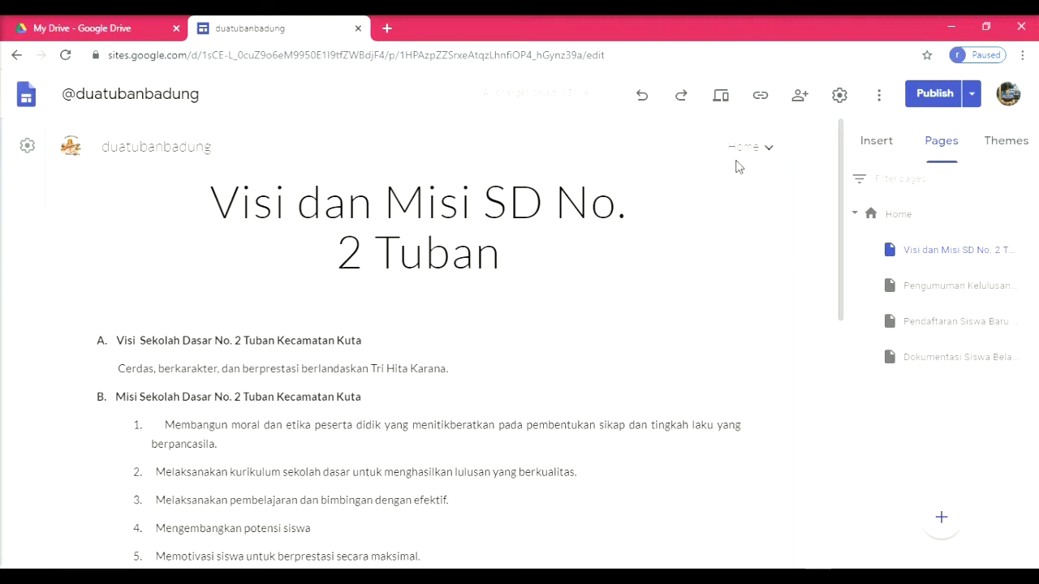
Open the Pengumuman Kelulusan Kelas 6 SD No. 2 Tuban page from the Home navigation menu.
mouse_move(740, 154)
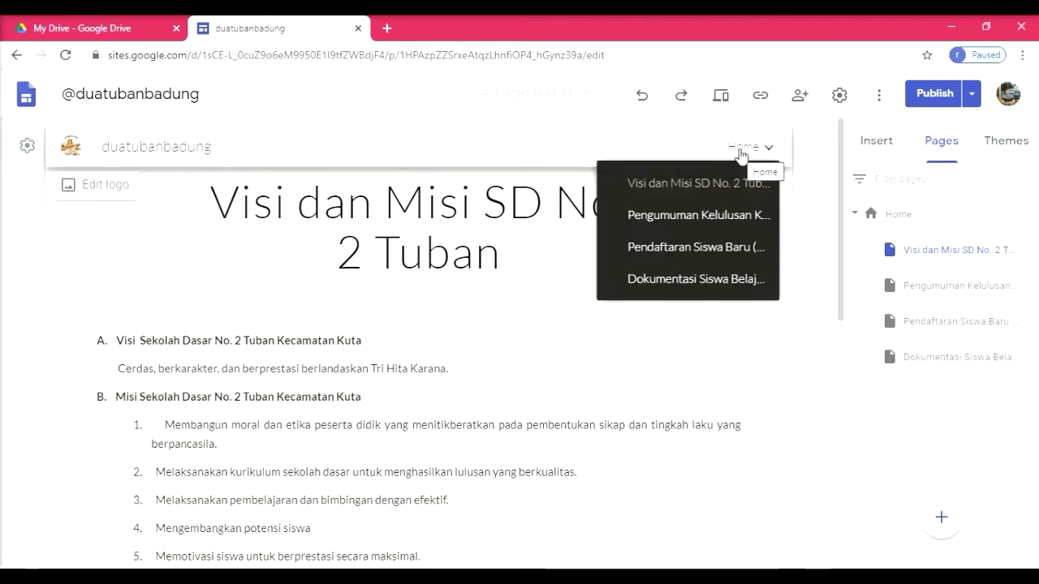
click(719, 224)
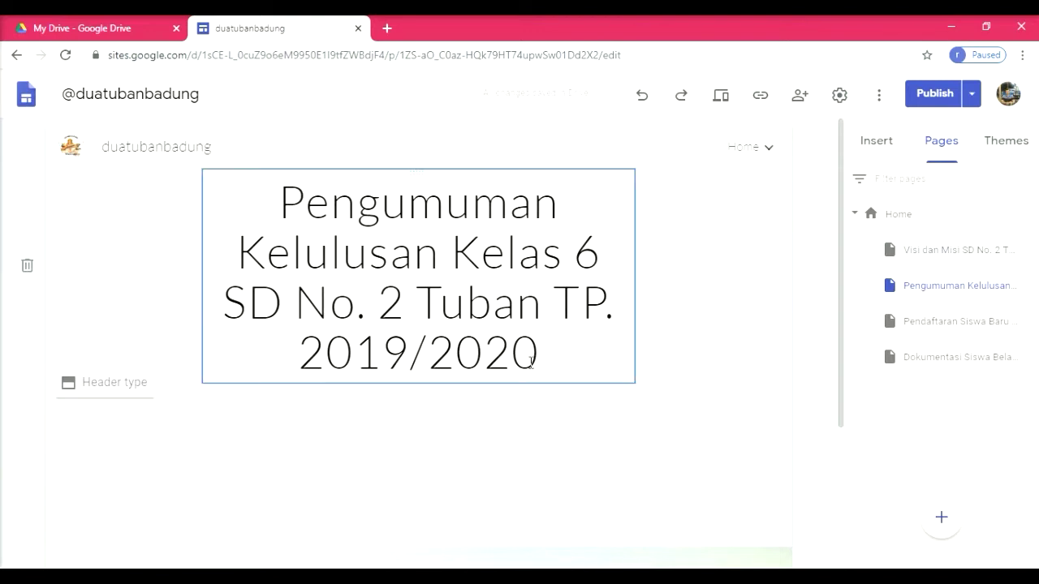
Scroll through the graduation announcement page and bring up the Insert panel options.
scroll(487, 382, down, 2)
scroll(389, 378, down, 1)
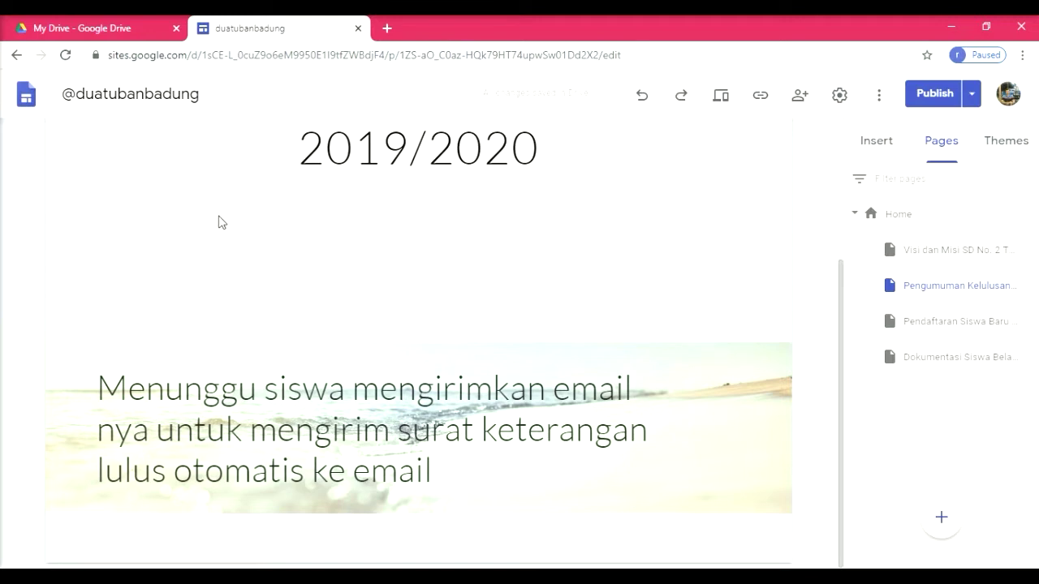
scroll(316, 256, up, 1)
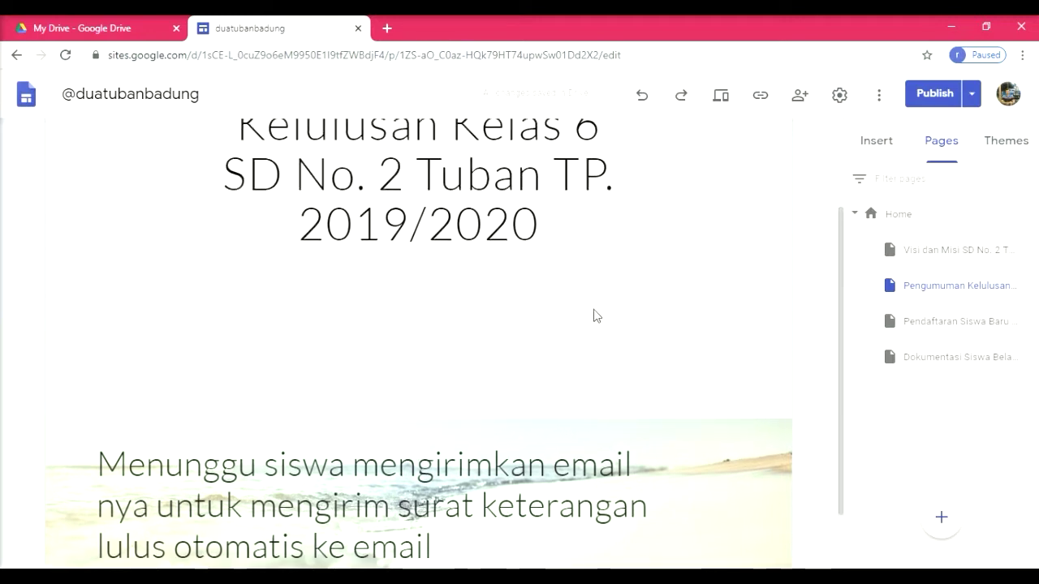
click(878, 144)
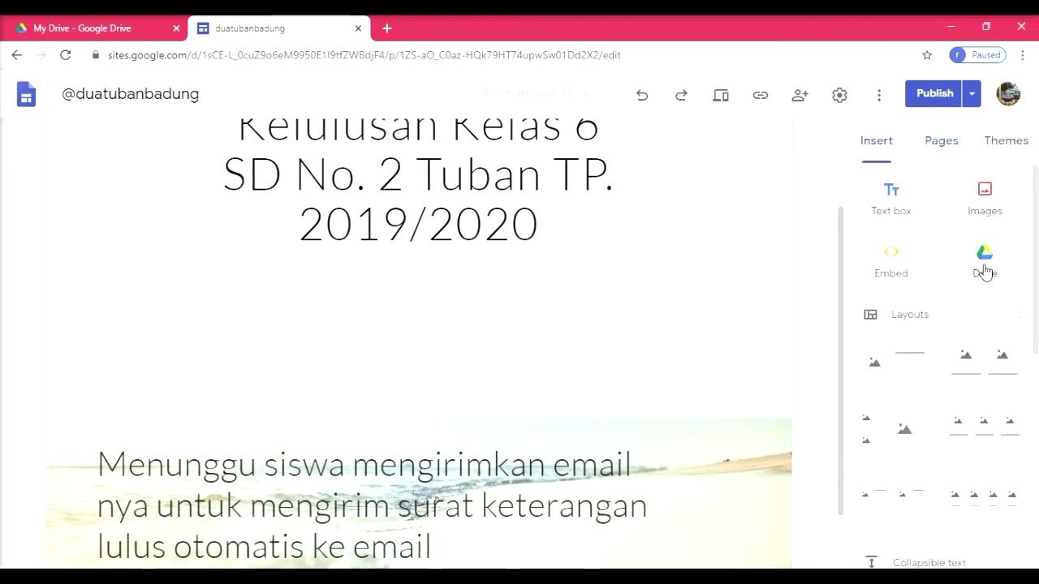
click(985, 264)
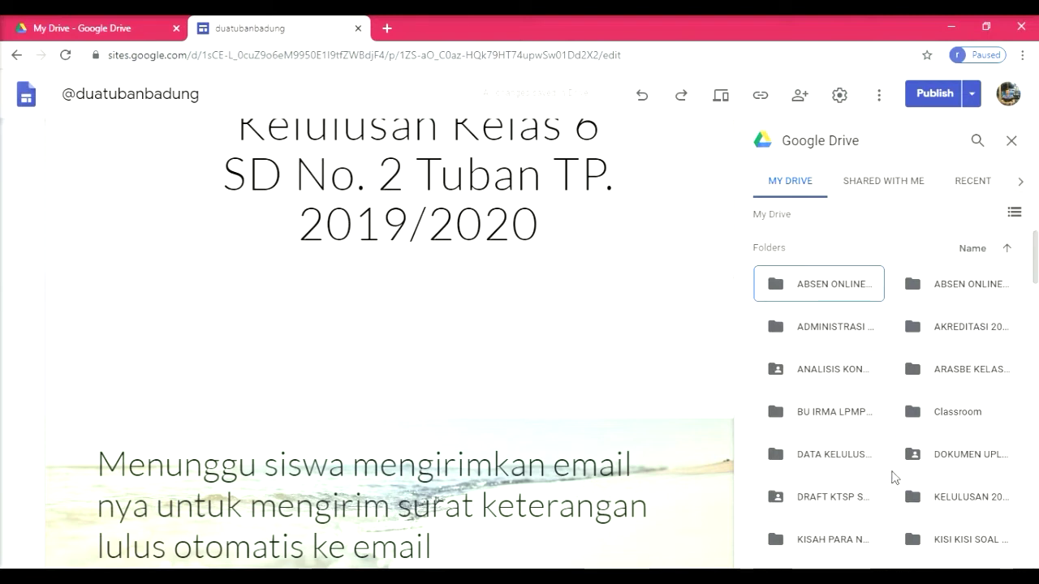
double_click(847, 454)
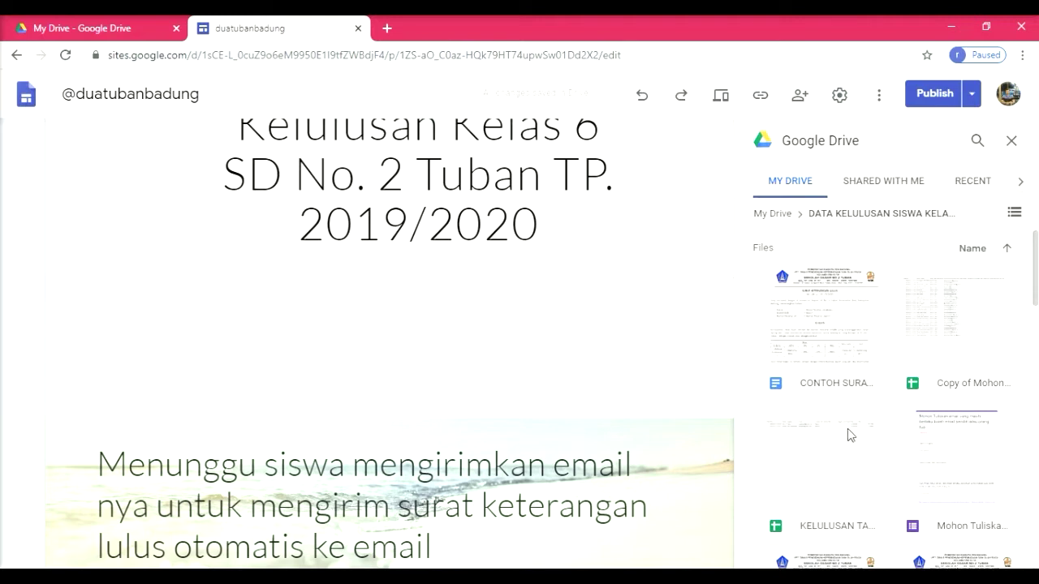
click(840, 340)
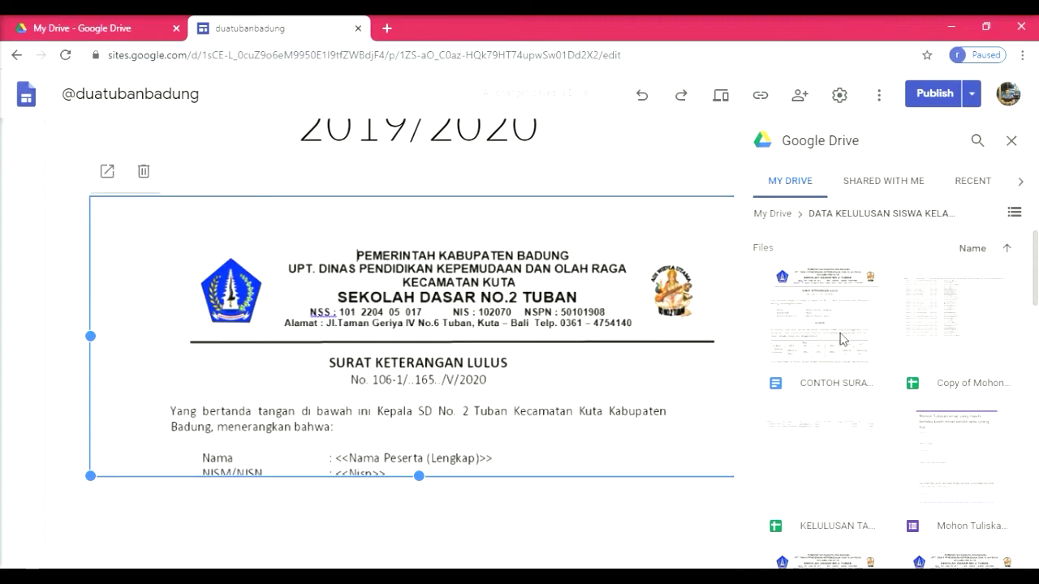
scroll(457, 297, up, 2)
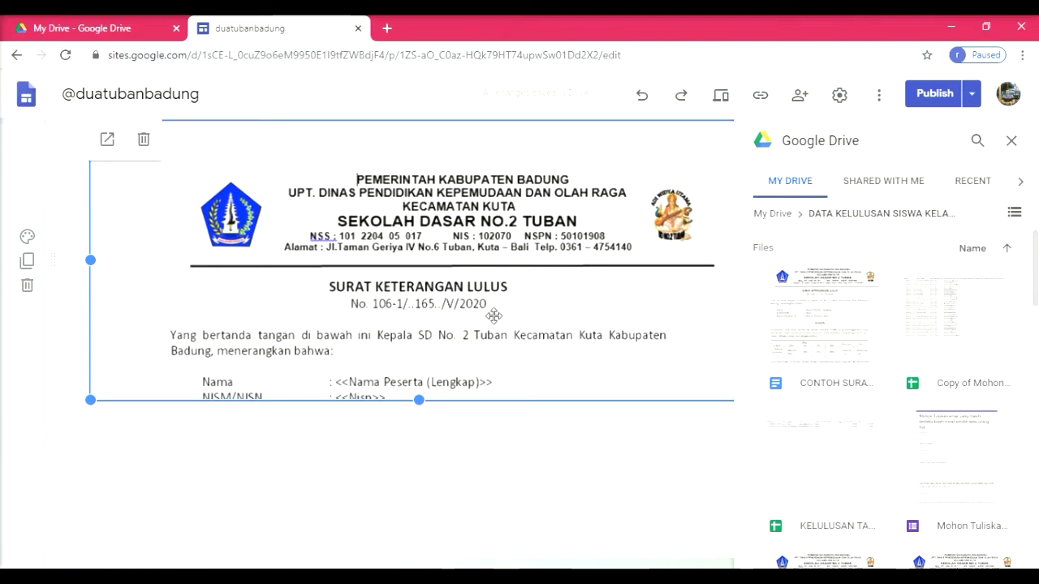
scroll(901, 496, down, 2)
scroll(898, 478, down, 2)
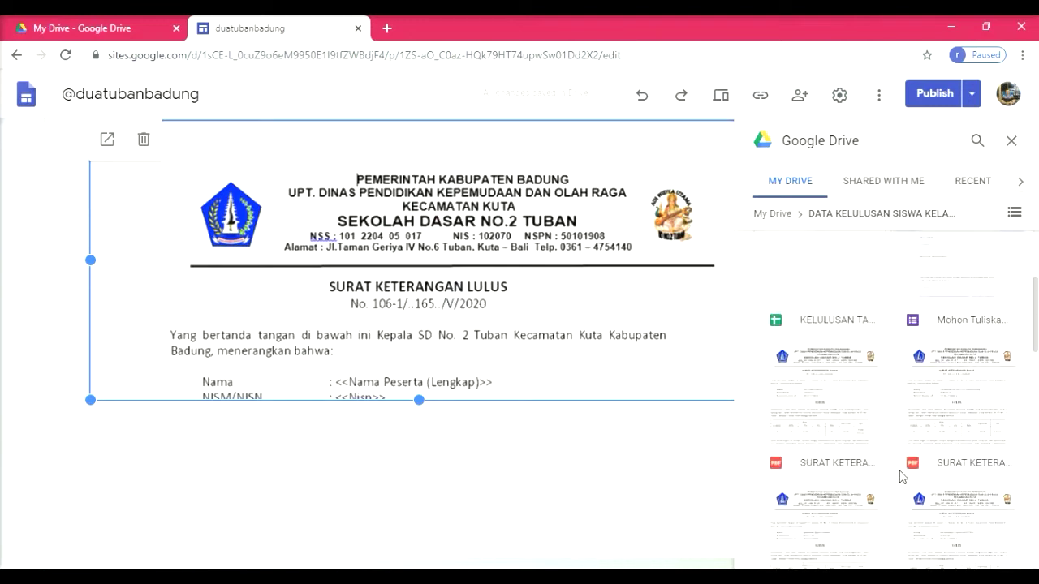
scroll(897, 471, up, 2)
scroll(896, 461, up, 2)
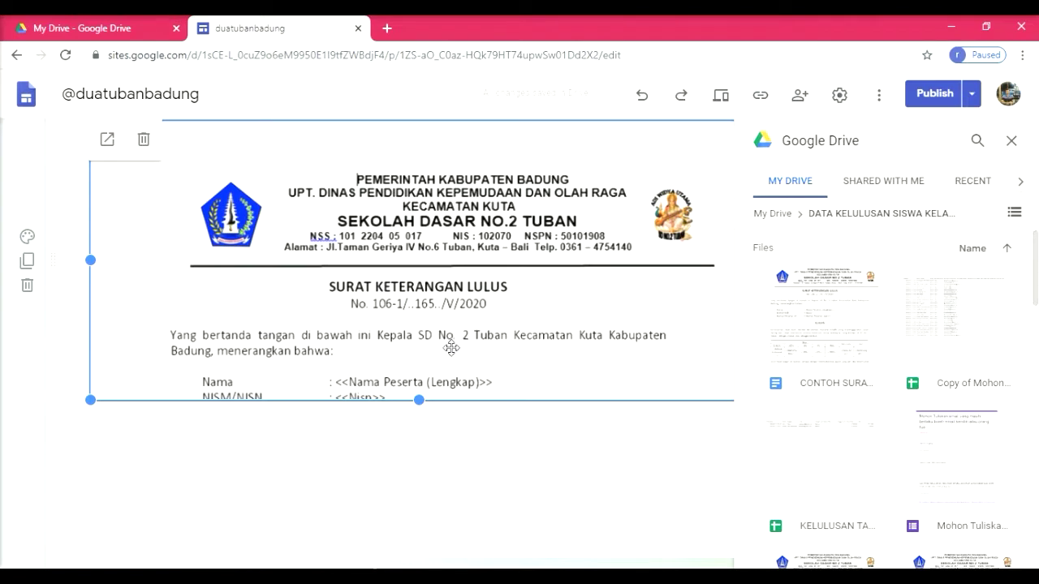
scroll(450, 362, up, 5)
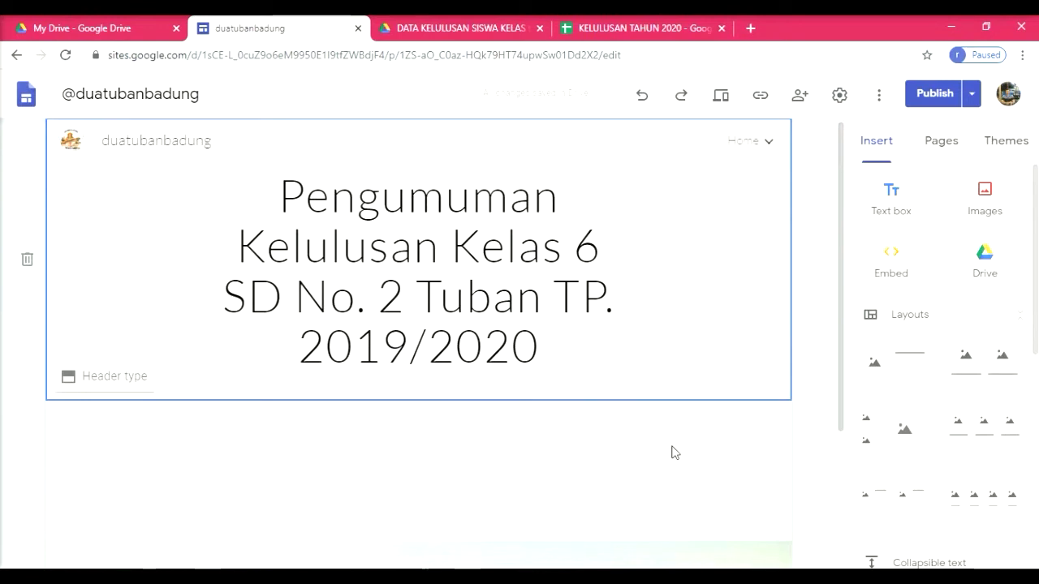
Embed the DATA KELULUSAN SISWA KELAS 6 TP 2019/2020 Drive folder and open it in a new tab.
click(983, 262)
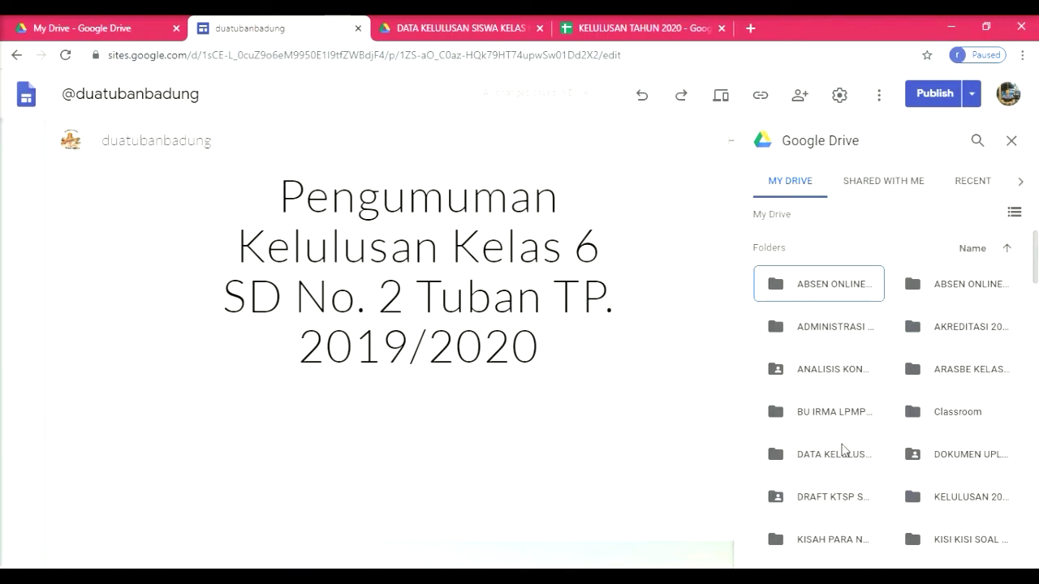
scroll(842, 451, down, 1)
scroll(843, 451, down, 1)
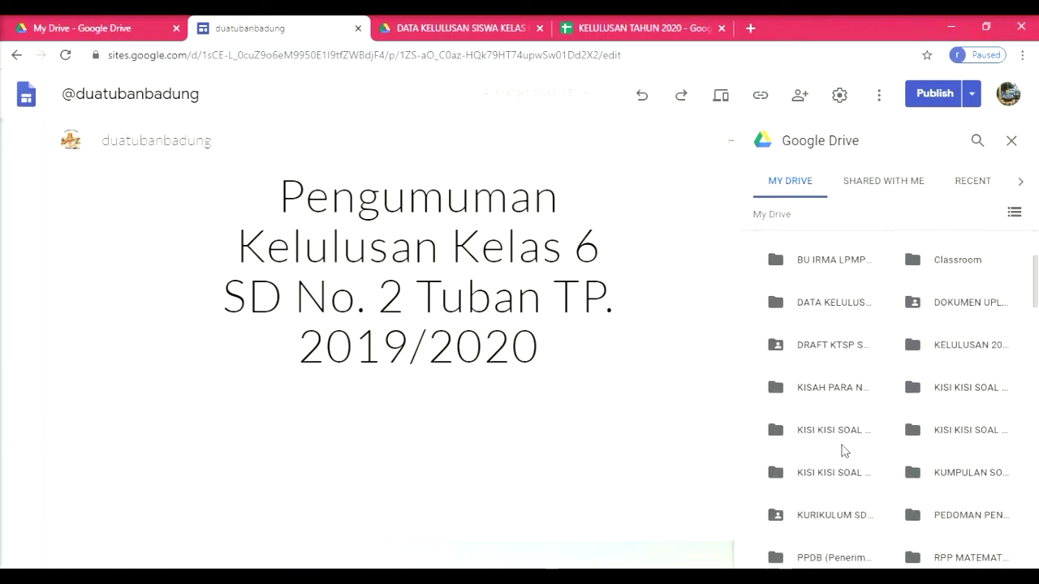
double_click(832, 305)
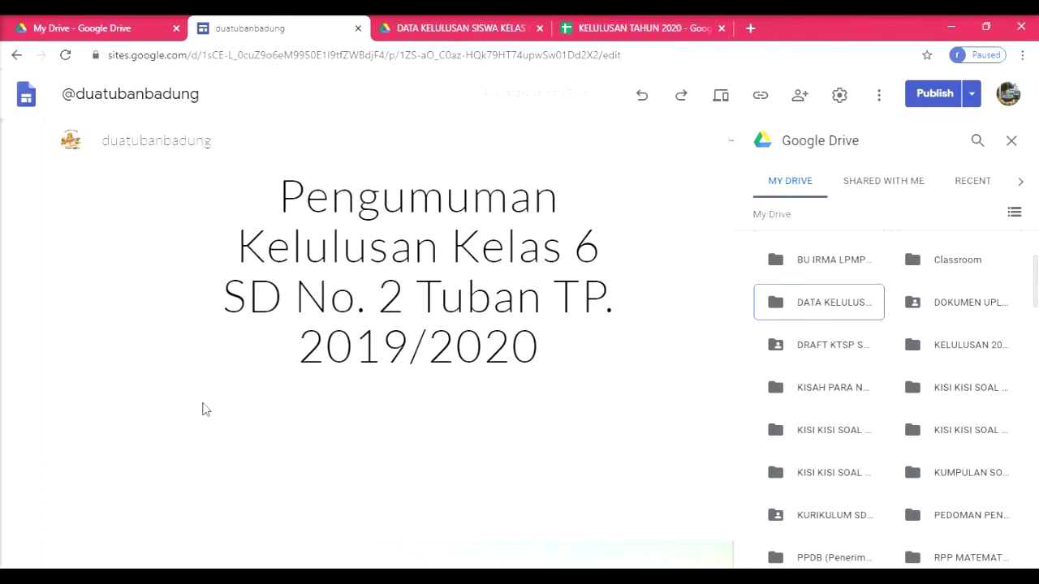
click(820, 305)
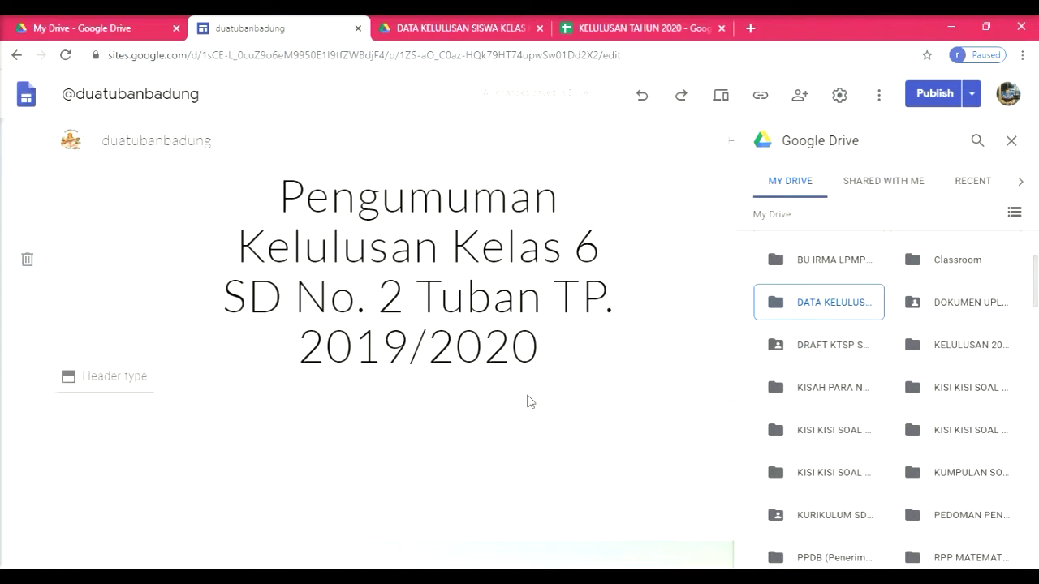
click(1000, 550)
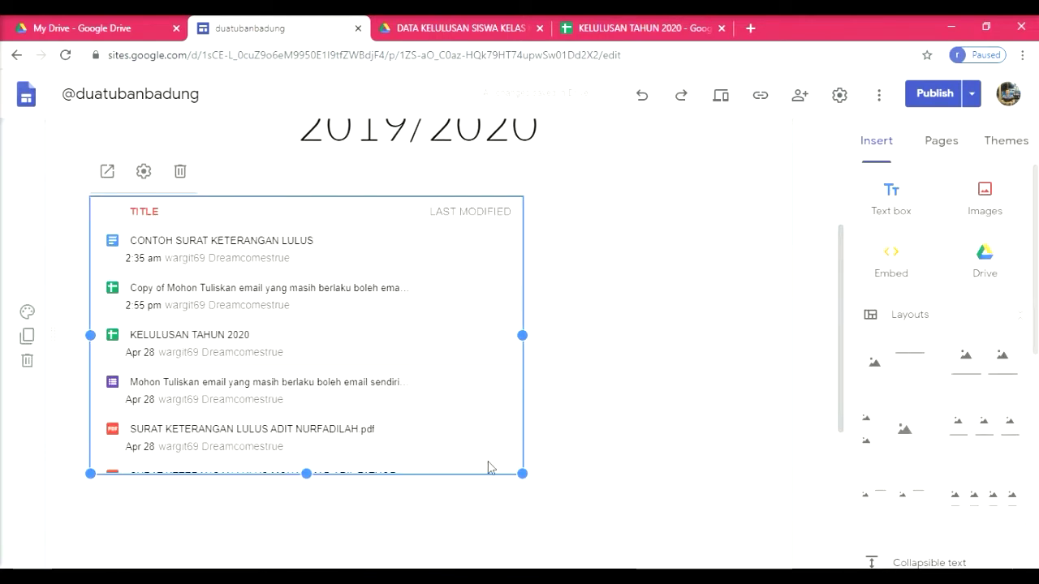
click(108, 174)
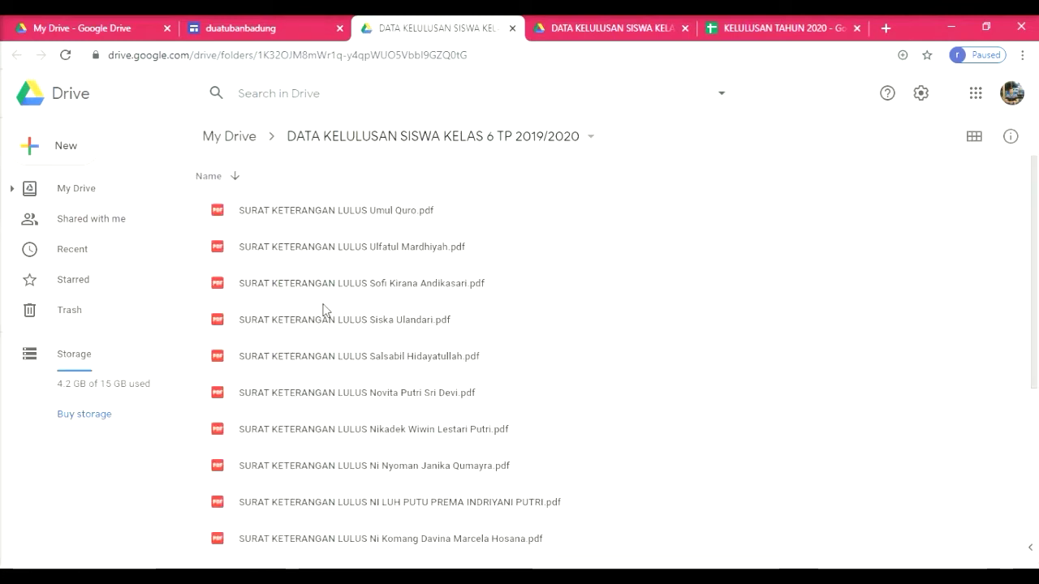
Open the CONTOH SURAT KETERANGAN LULUS document from the graduation folder in Google Docs.
scroll(325, 324, down, 3)
scroll(323, 335, down, 2)
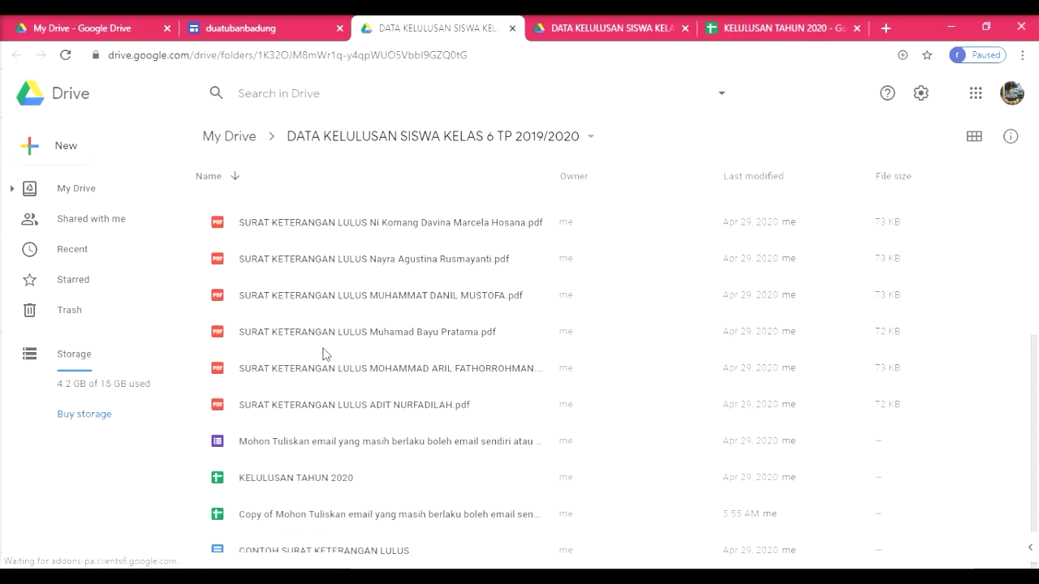
scroll(325, 507, up, 4)
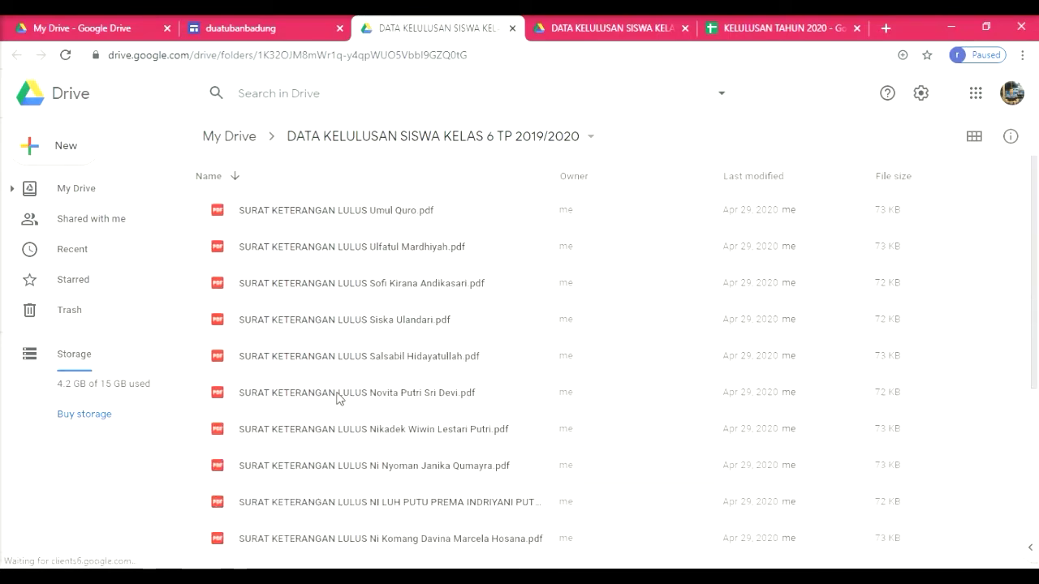
scroll(471, 461, down, 2)
scroll(474, 461, down, 3)
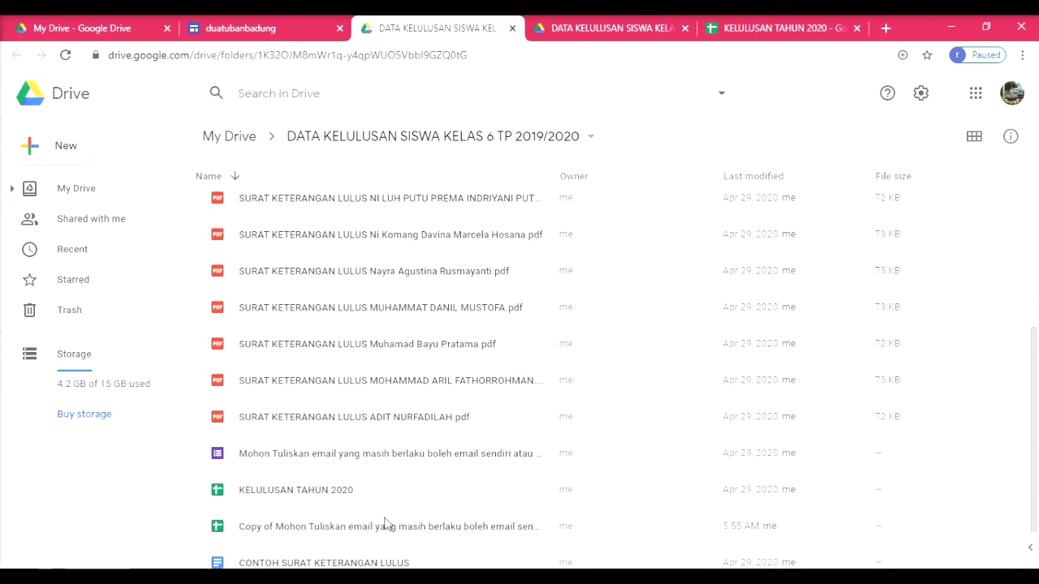
click(329, 563)
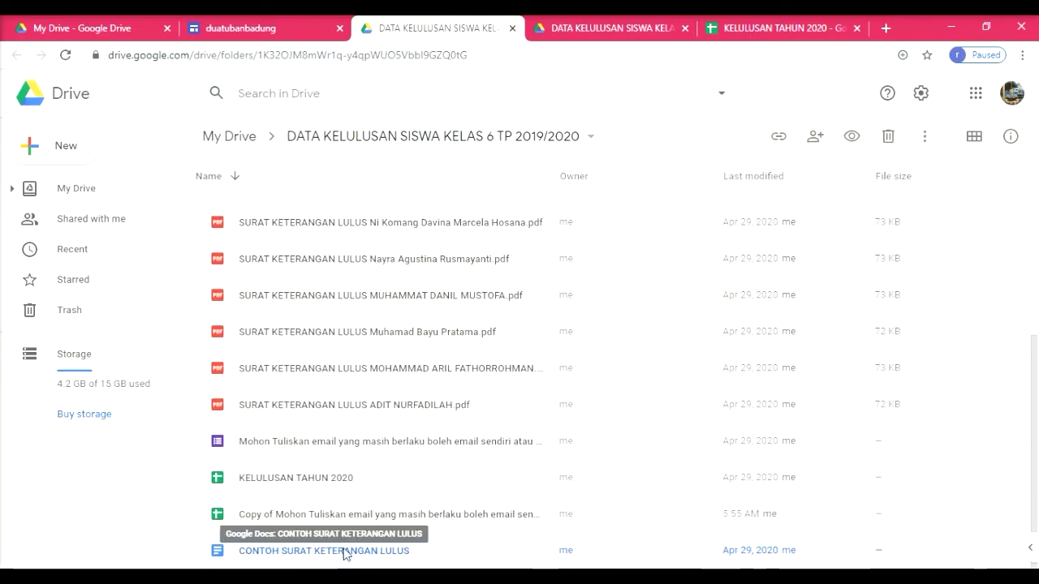
double_click(345, 552)
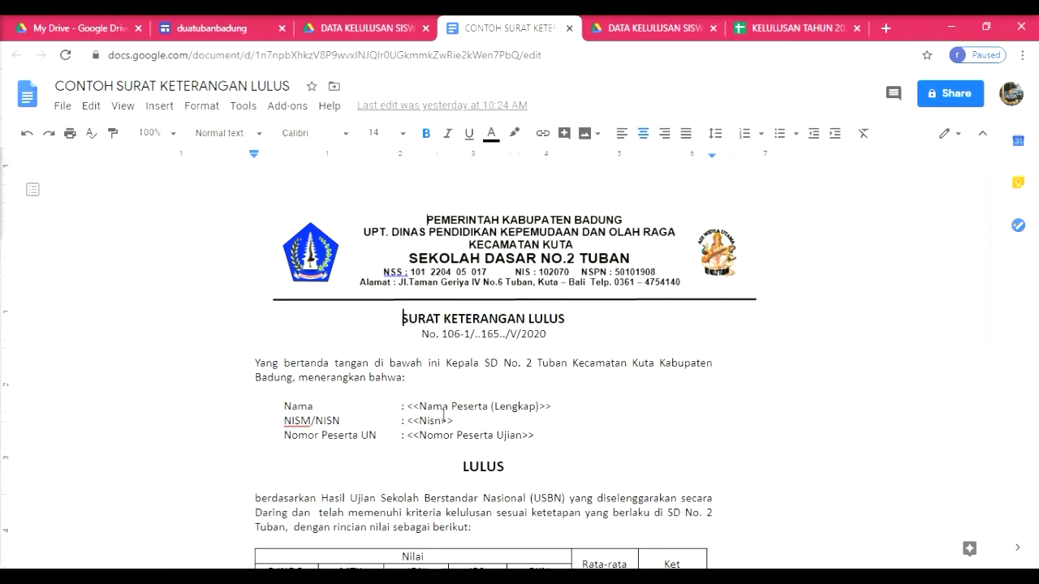
Review the letter template's placeholder fields, then switch to the KELULUSAN TAHUN 2020 spreadsheet.
scroll(443, 415, down, 3)
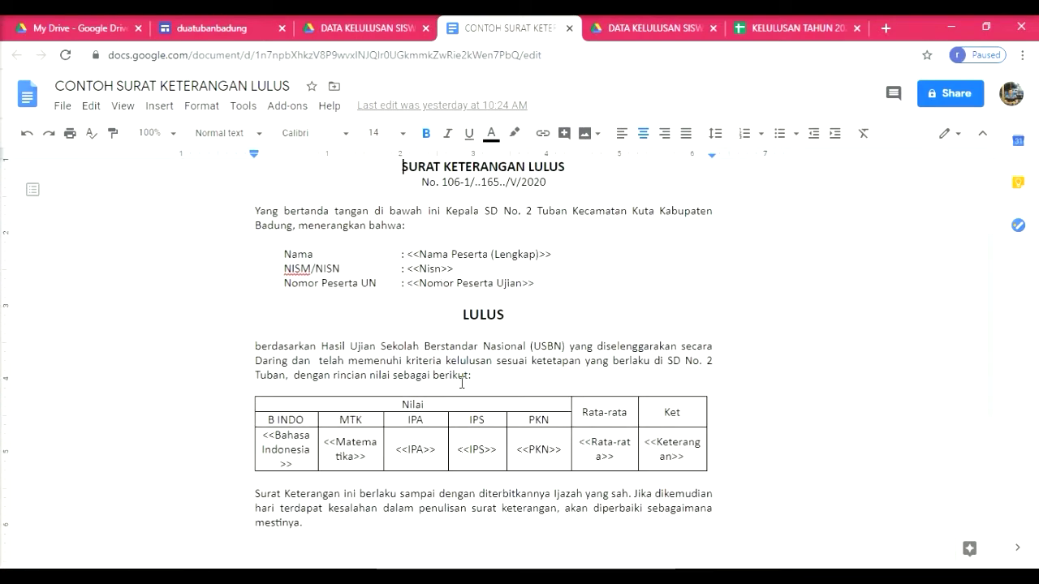
scroll(462, 382, down, 3)
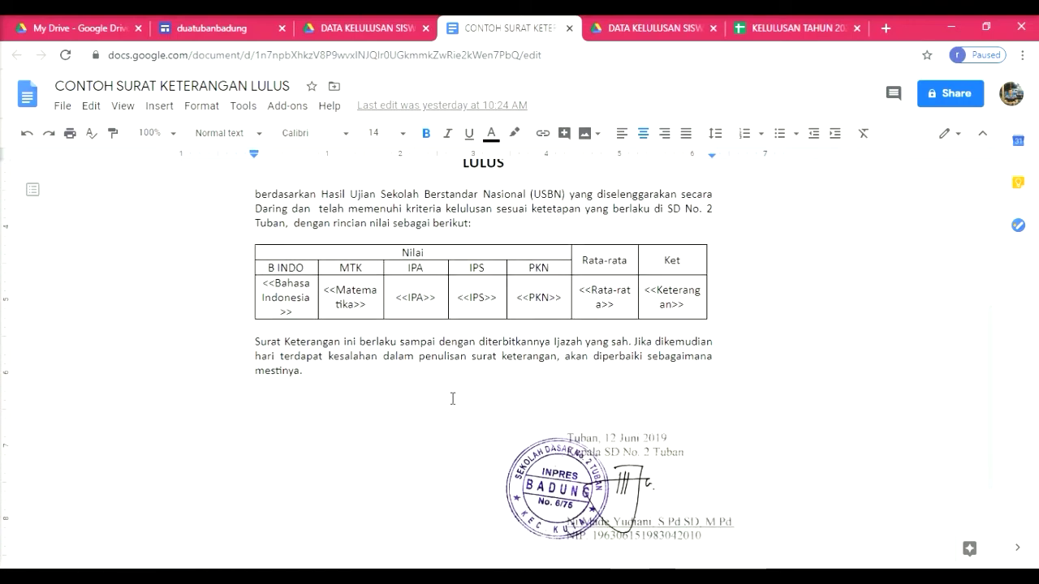
scroll(453, 398, up, 3)
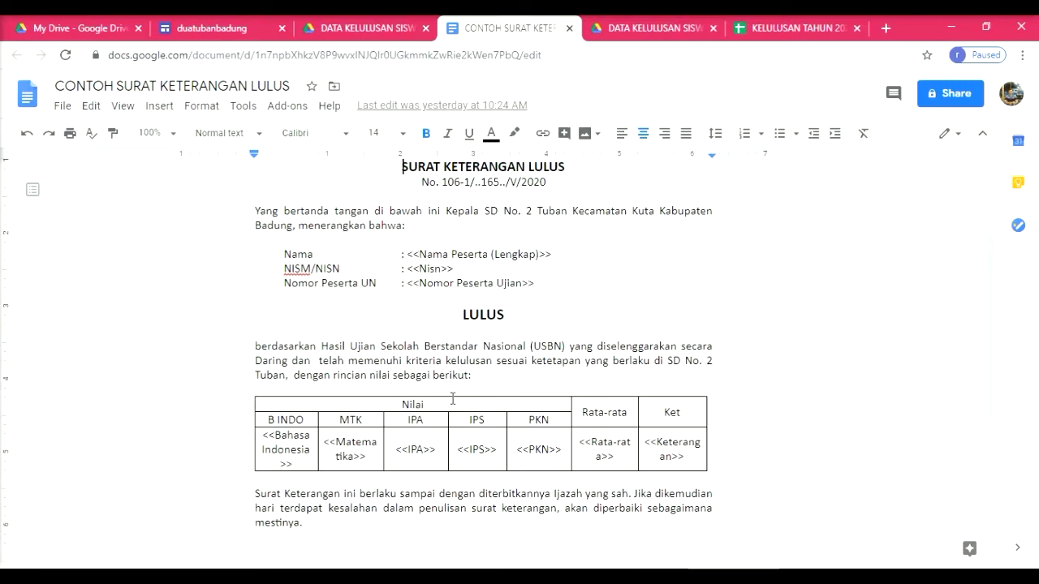
scroll(490, 326, up, 3)
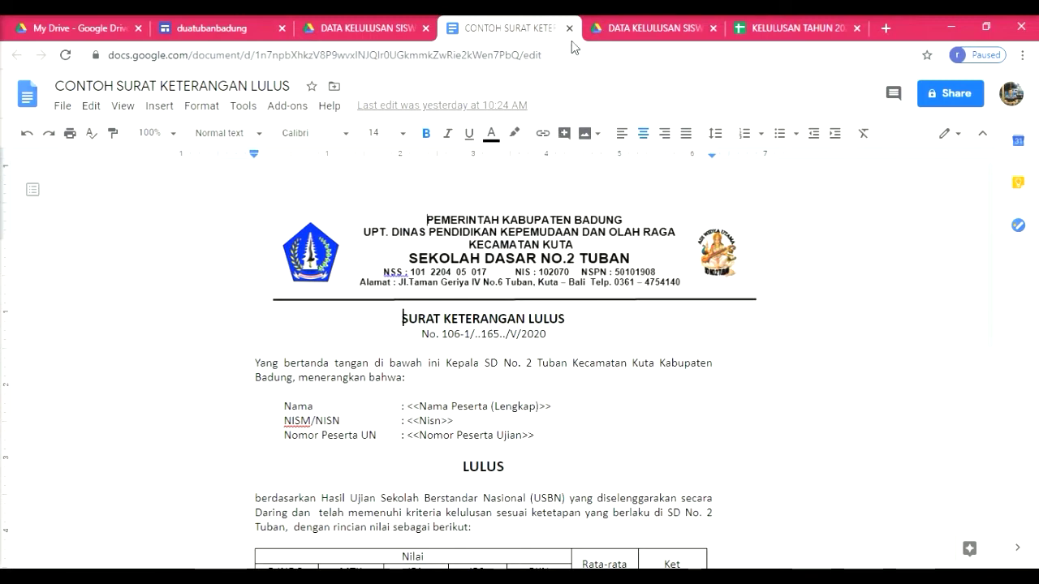
click(774, 34)
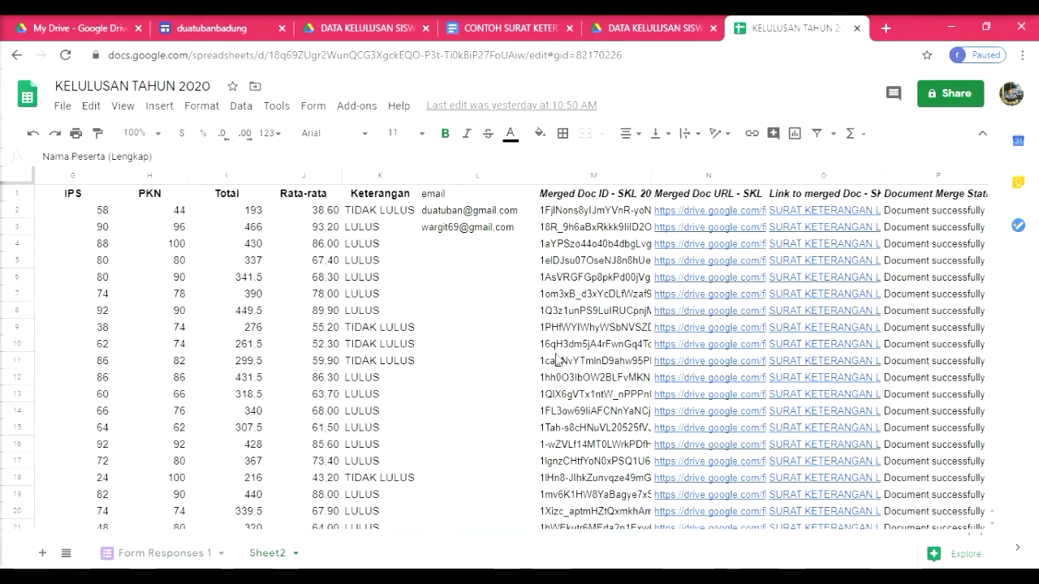
View Sheet2 of KELULUSAN TAHUN 2020 with grades, pass status and merged certificate links.
drag(468, 537, 208, 537)
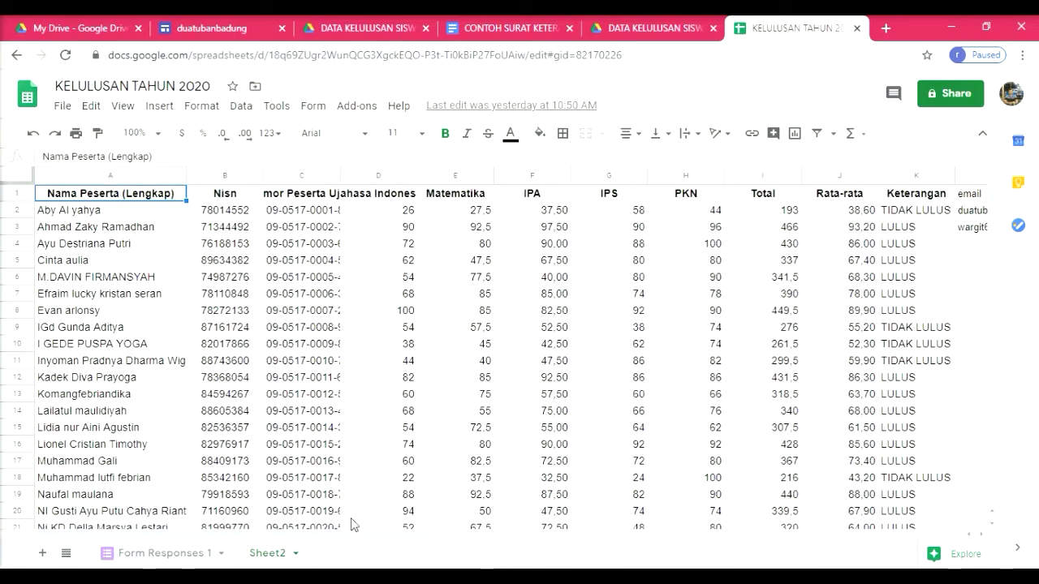
drag(344, 536, 635, 556)
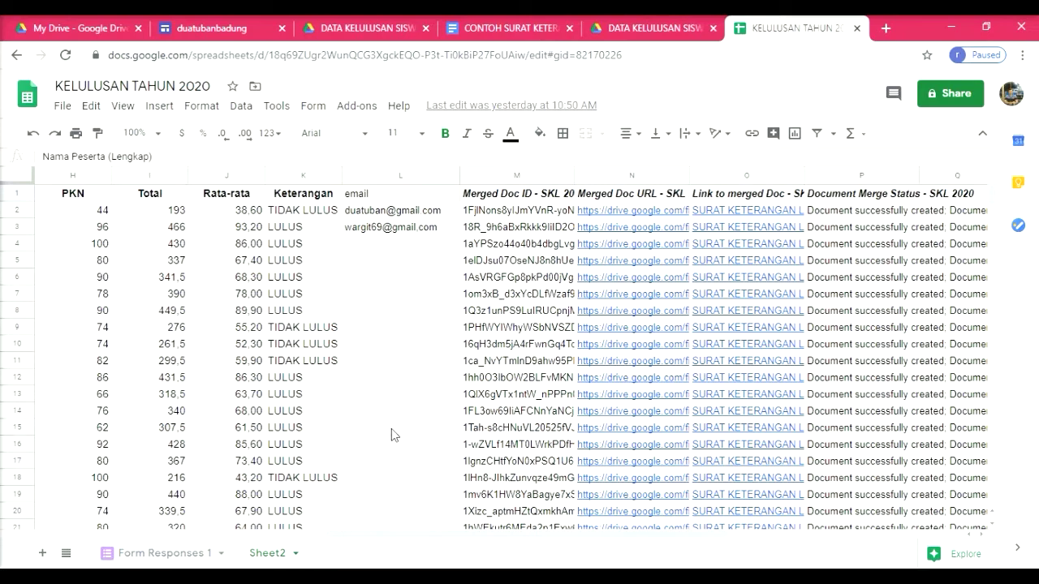
click(174, 552)
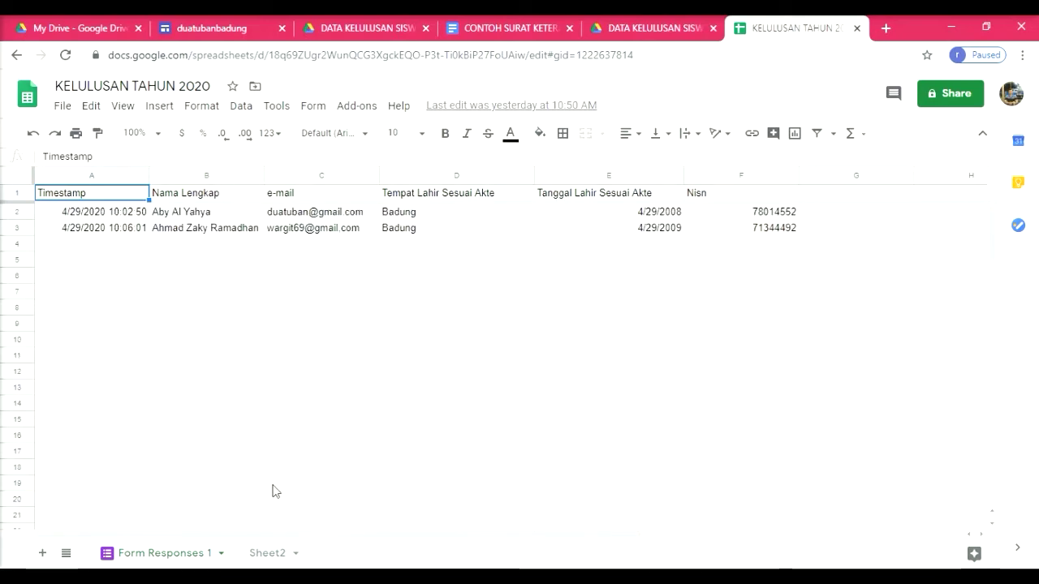
click(264, 552)
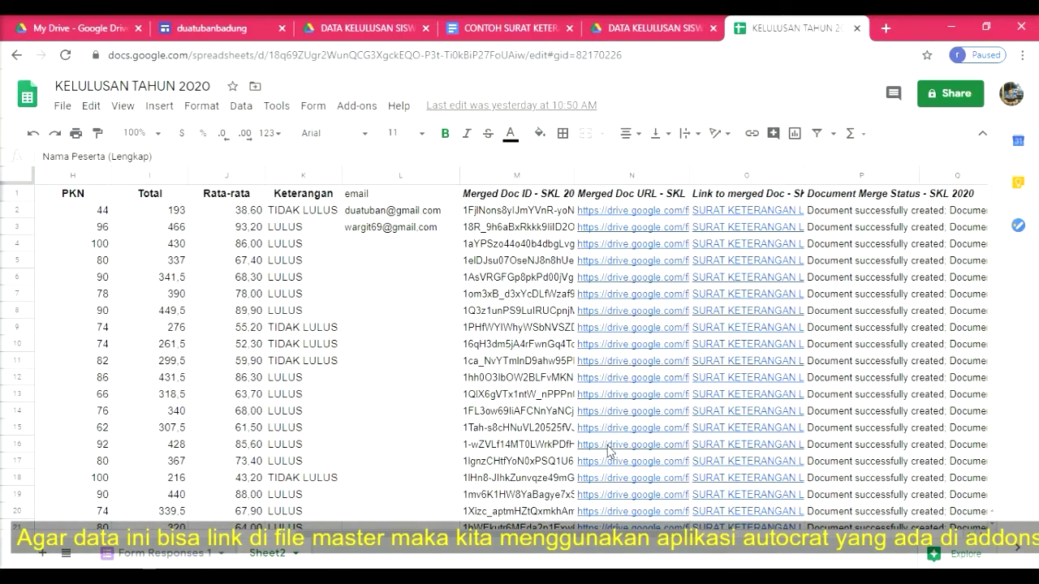
scroll(609, 442, down, 1)
scroll(627, 367, up, 1)
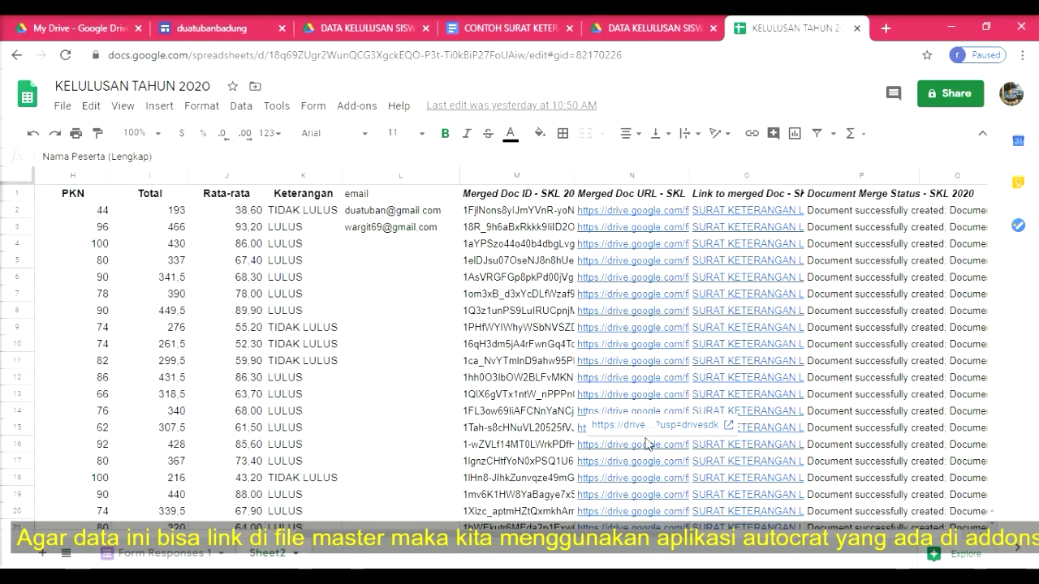
Close the KELULUSAN TAHUN 2020 spreadsheet, extra Drive preview and certificate template.
click(858, 29)
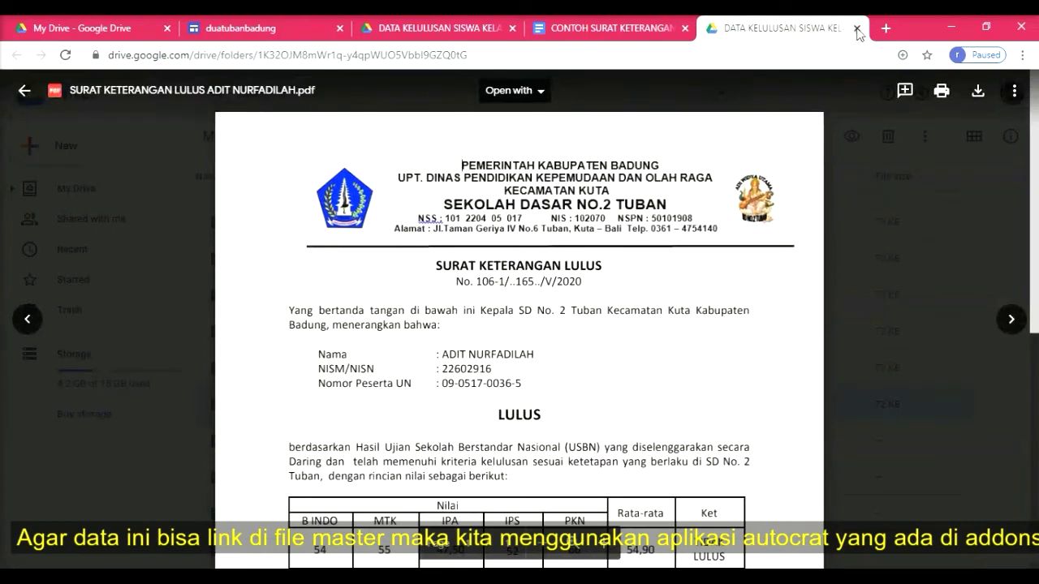
click(857, 30)
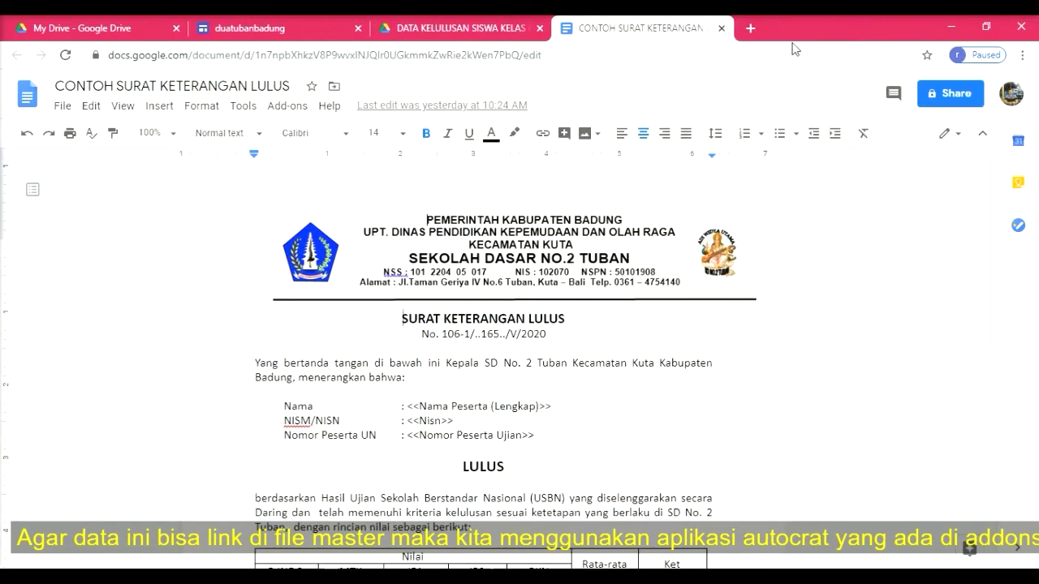
click(721, 28)
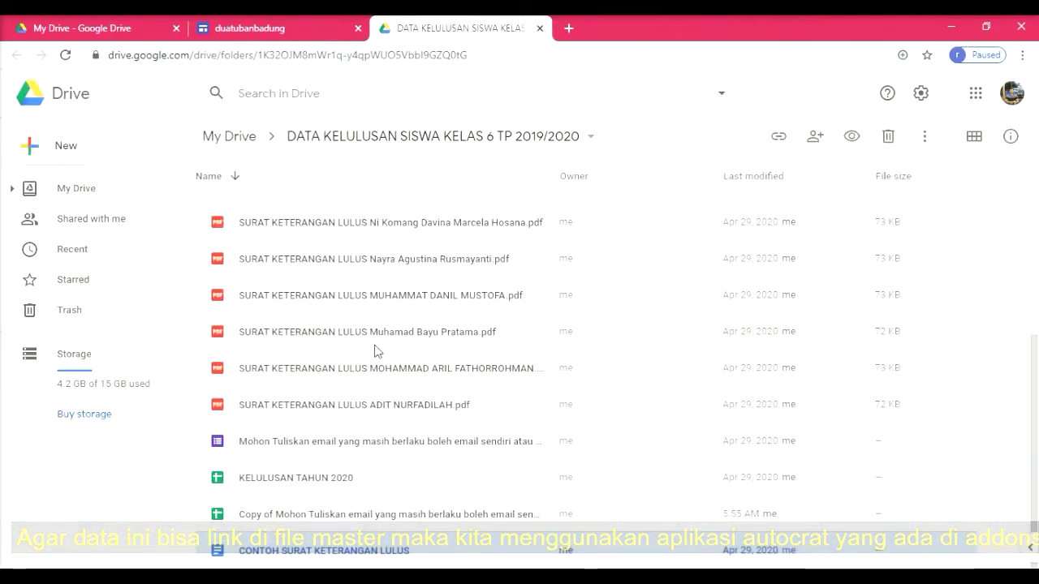
Preview one student's SURAT KETERANGAN LULUS PDF with its filled-in grade table.
double_click(350, 297)
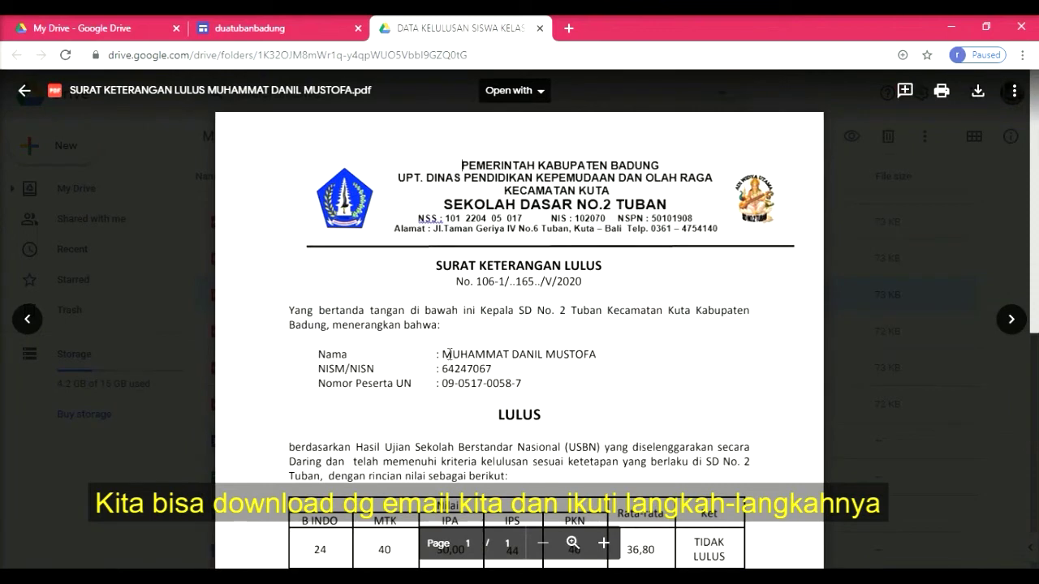
scroll(450, 355, down, 1)
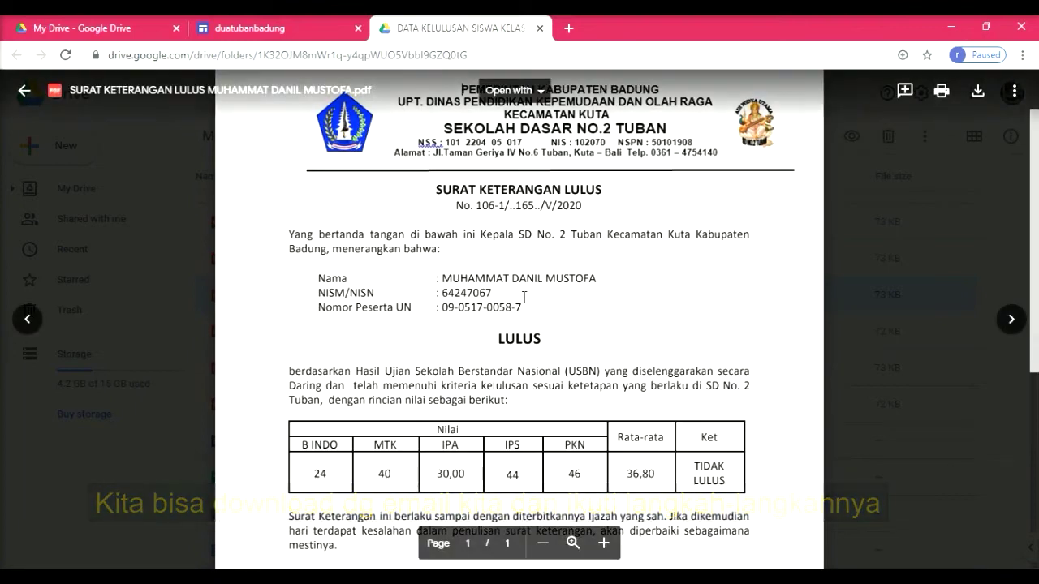
scroll(521, 335, down, 1)
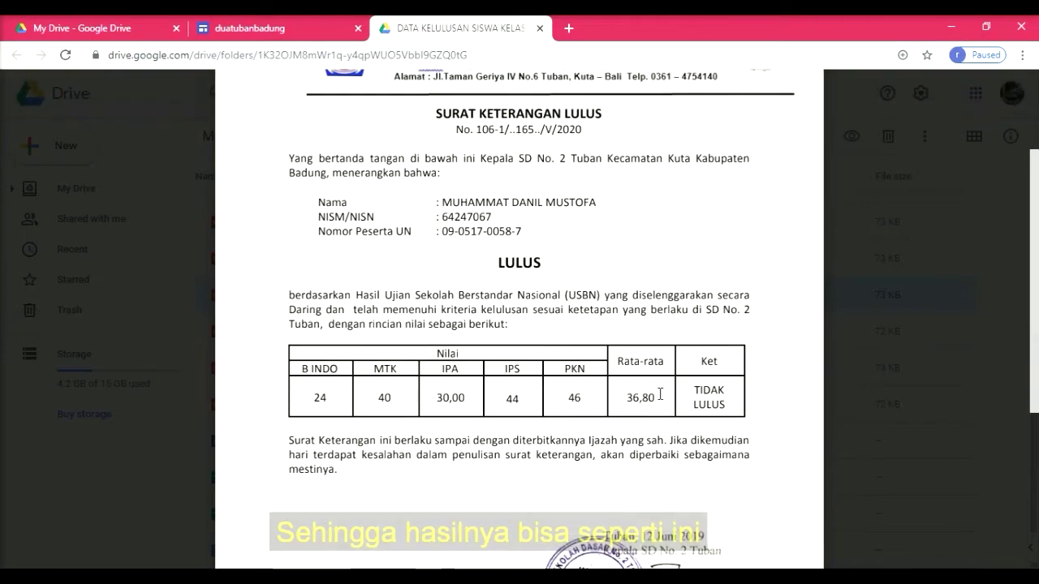
scroll(514, 391, down, 1)
scroll(514, 390, down, 2)
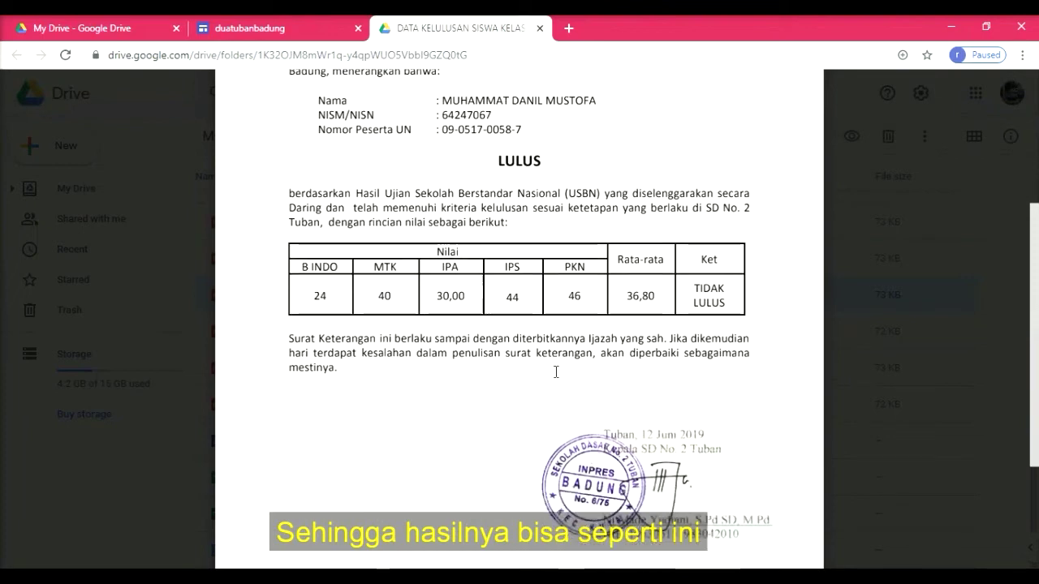
scroll(678, 255, up, 4)
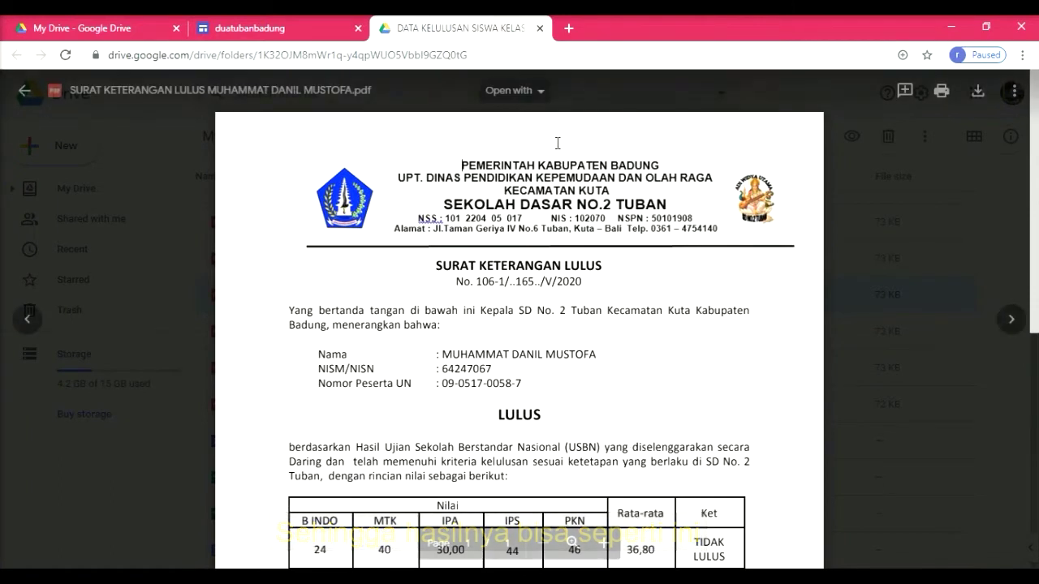
click(267, 36)
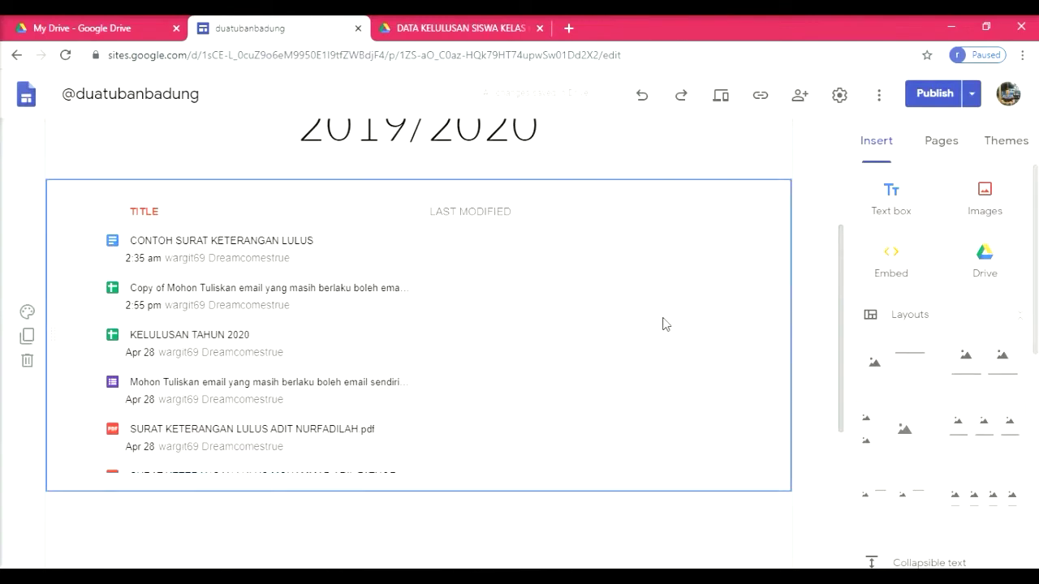
Open the Pendaftaran Siswa Baru page from the Home menu and select its forms.gle link text.
scroll(543, 382, down, 4)
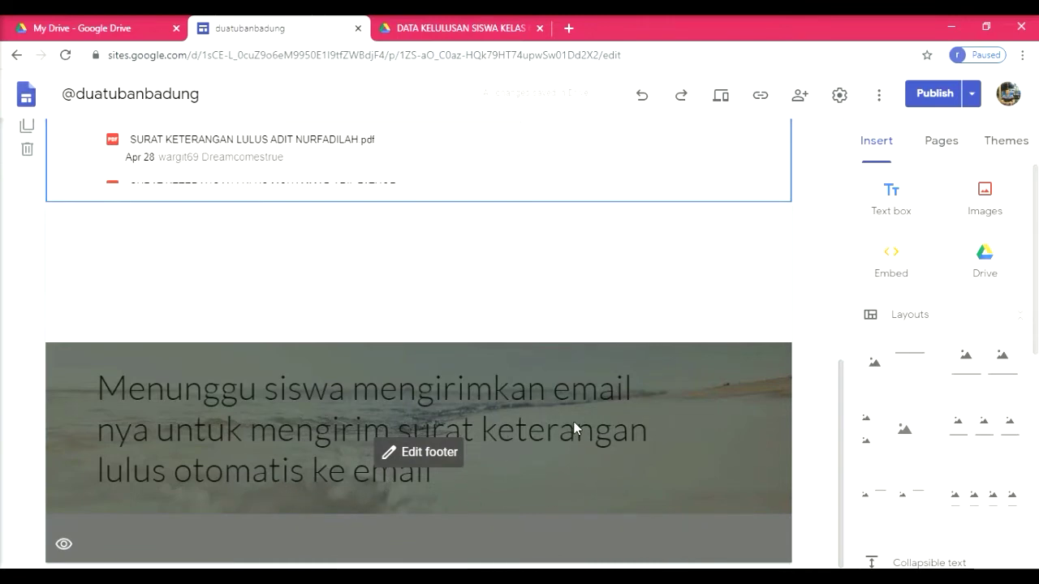
scroll(576, 429, up, 2)
scroll(575, 429, up, 5)
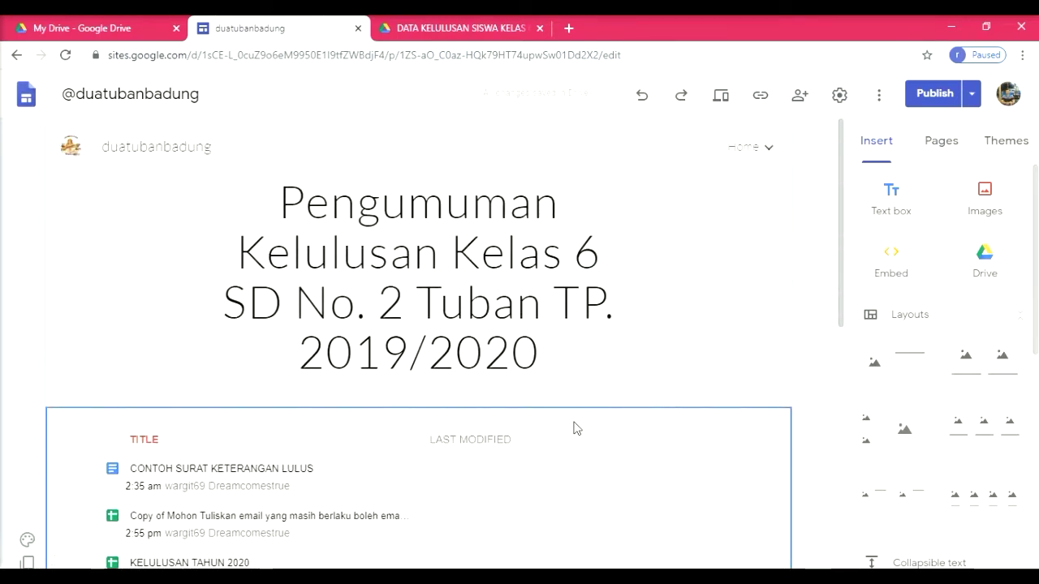
mouse_move(747, 154)
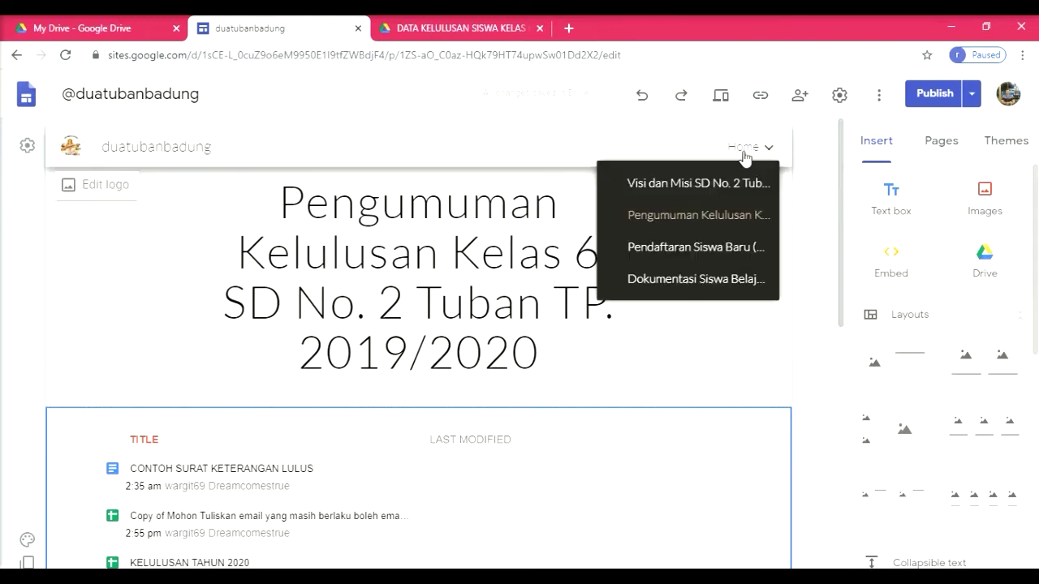
click(700, 248)
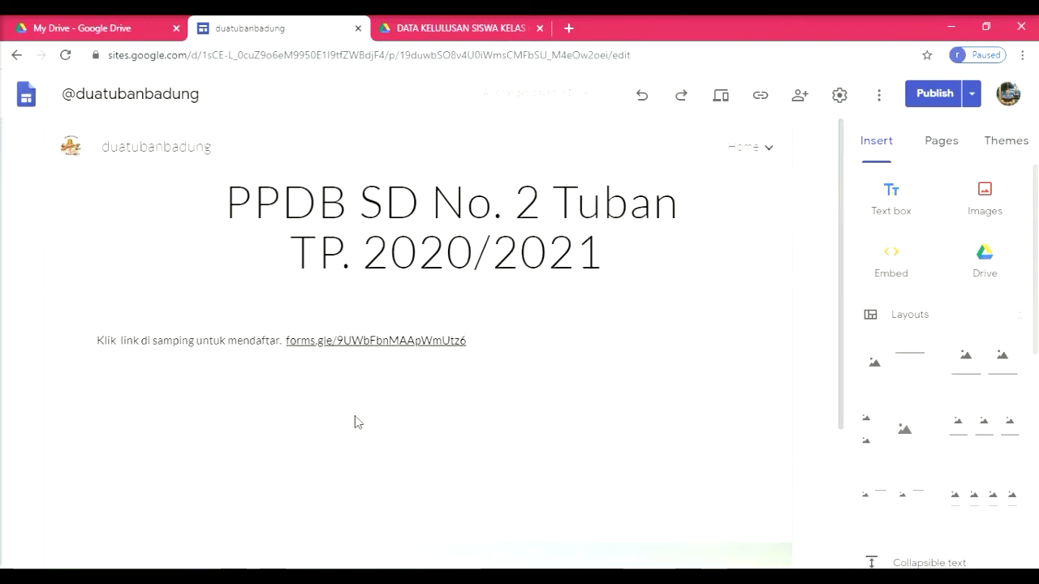
click(356, 341)
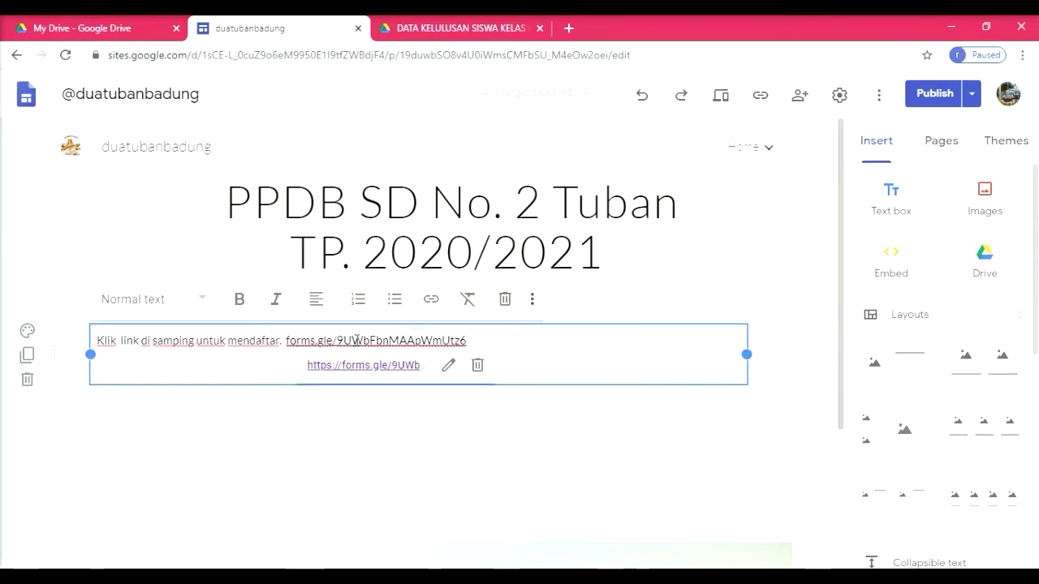
Follow the forms.gle link to the PPDB Kelas 1 registration form and scroll through its questions.
click(352, 366)
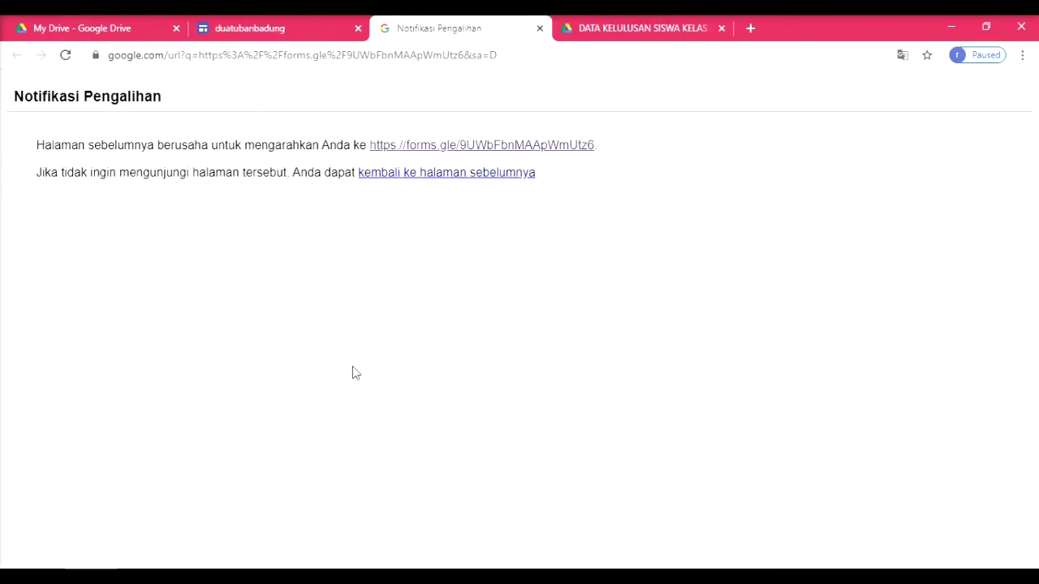
click(543, 148)
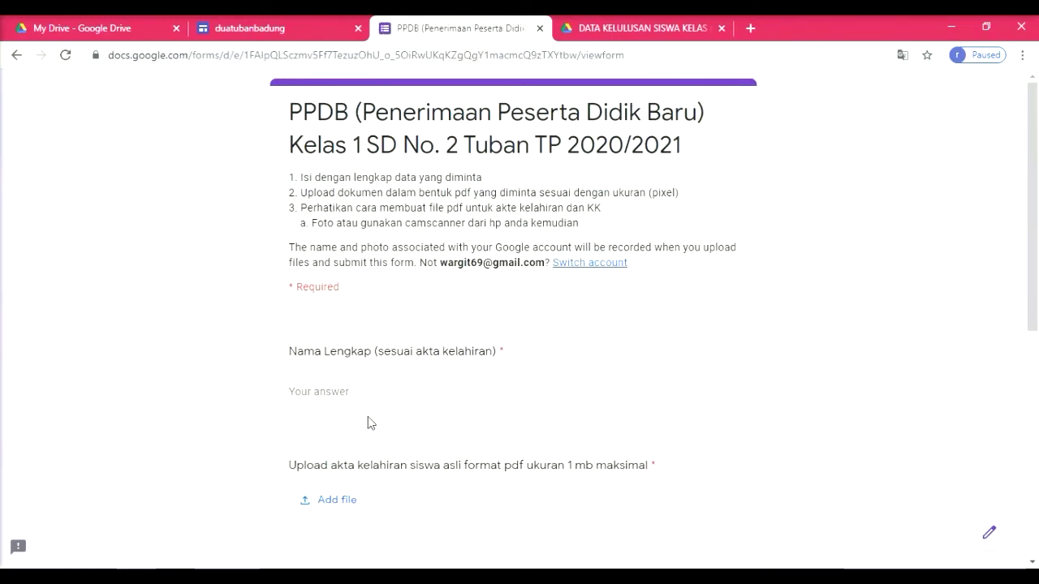
scroll(349, 399, down, 1)
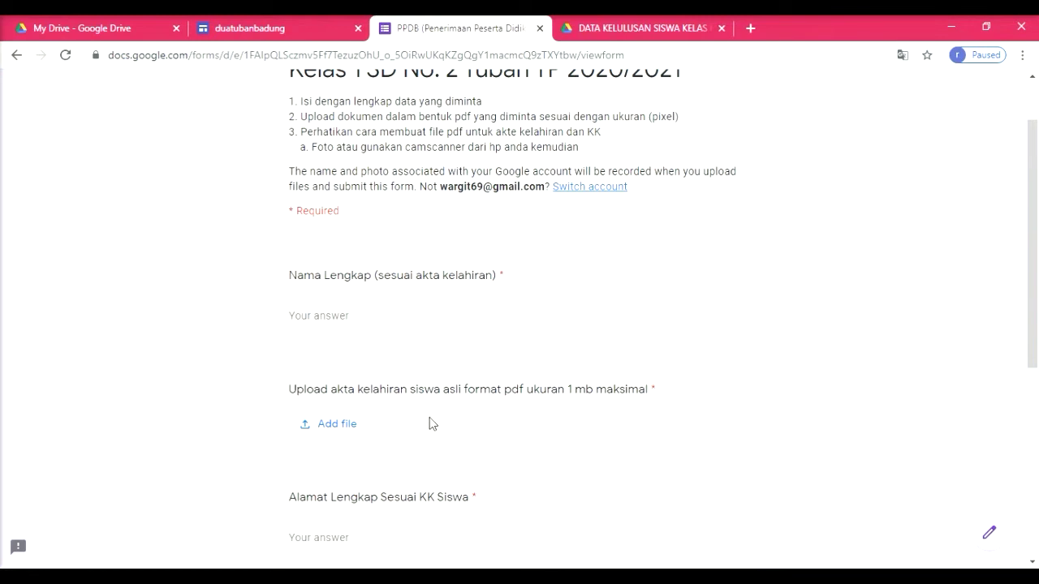
scroll(430, 424, down, 2)
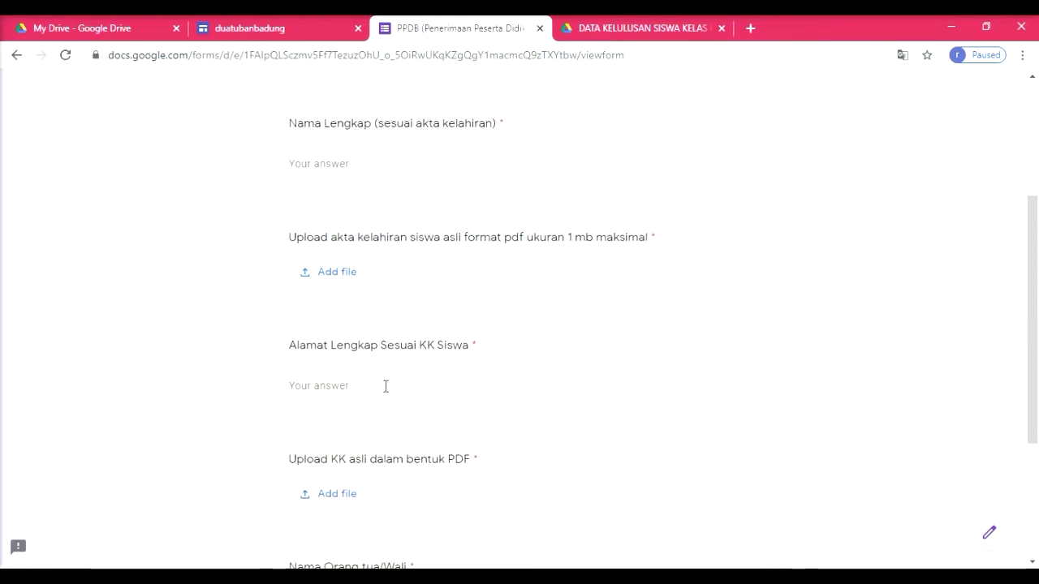
scroll(386, 388, down, 1)
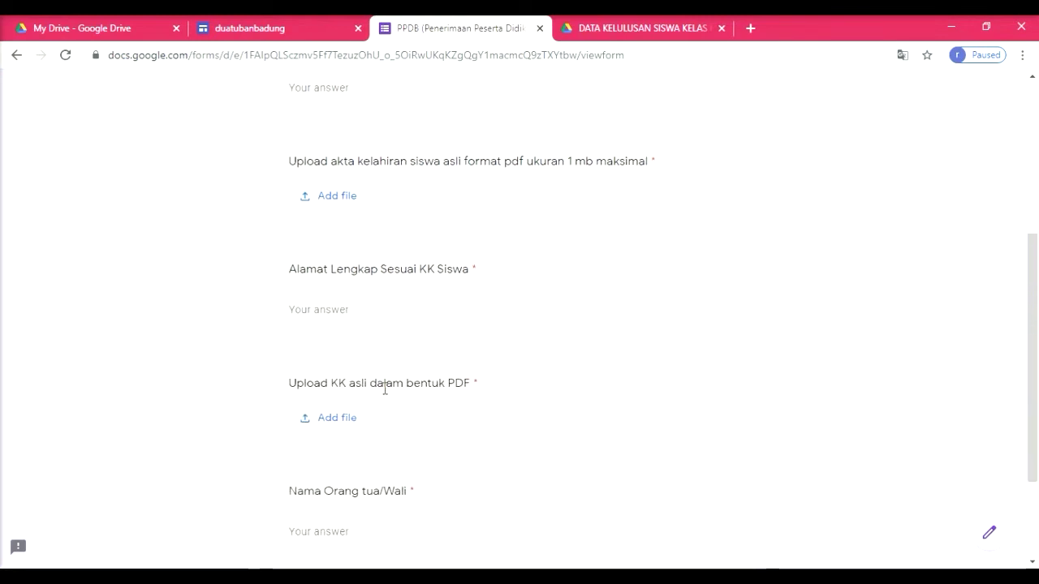
scroll(378, 428, down, 1)
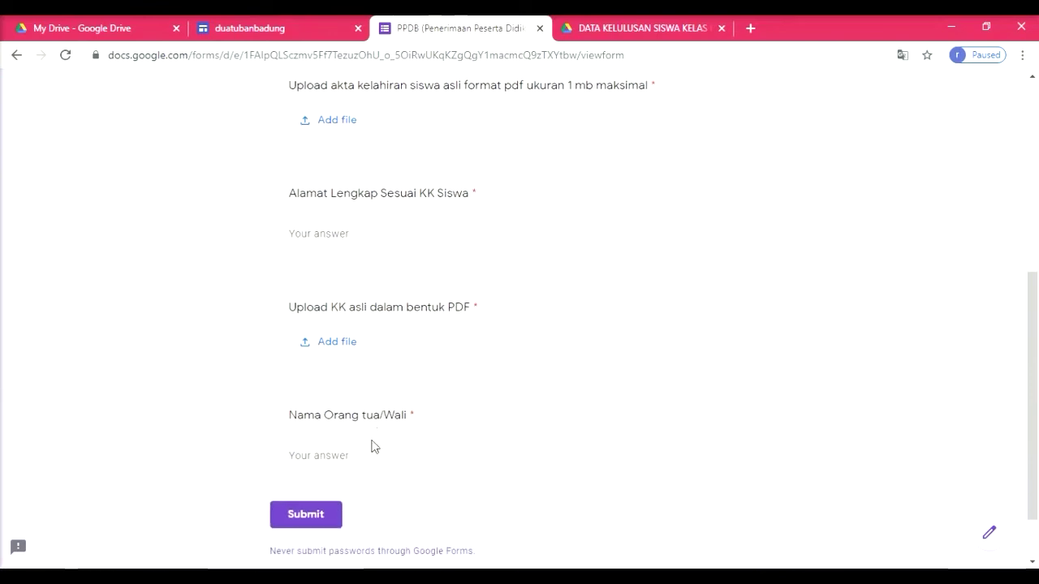
scroll(552, 133, up, 3)
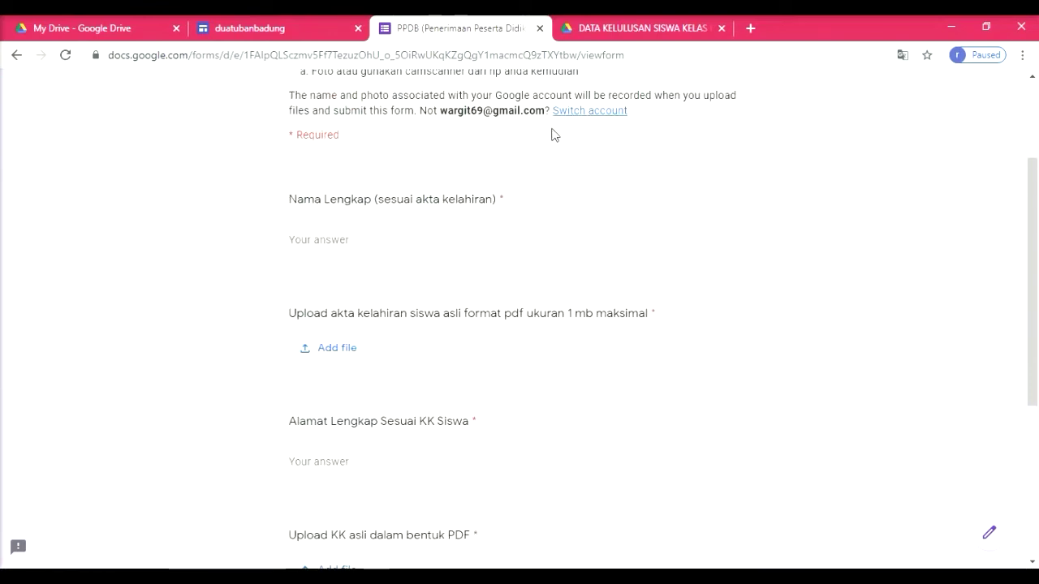
scroll(543, 72, up, 2)
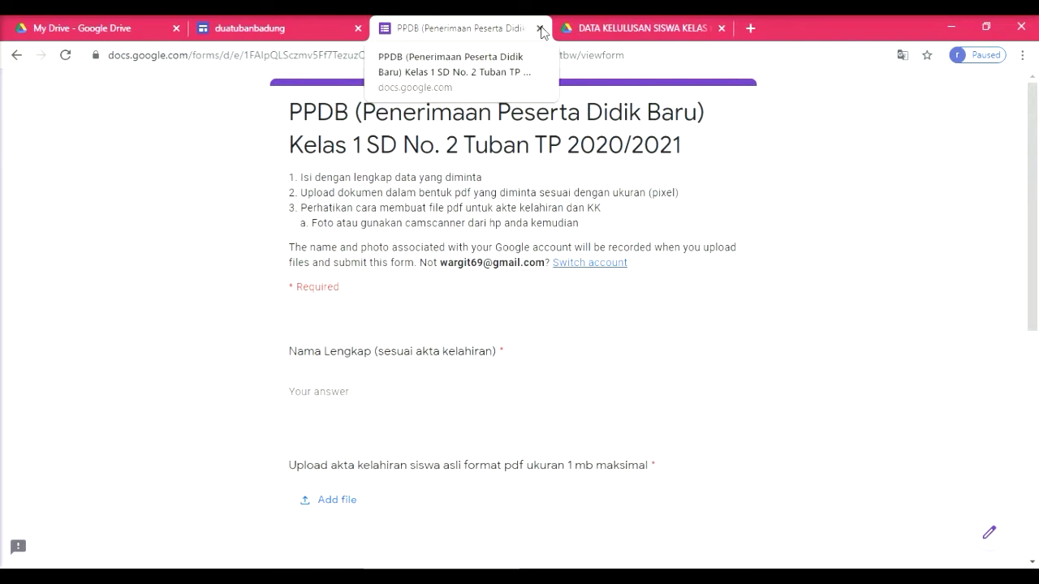
Return to the PPDB page and browse the Drive insert picker's files, starting a search.
click(540, 28)
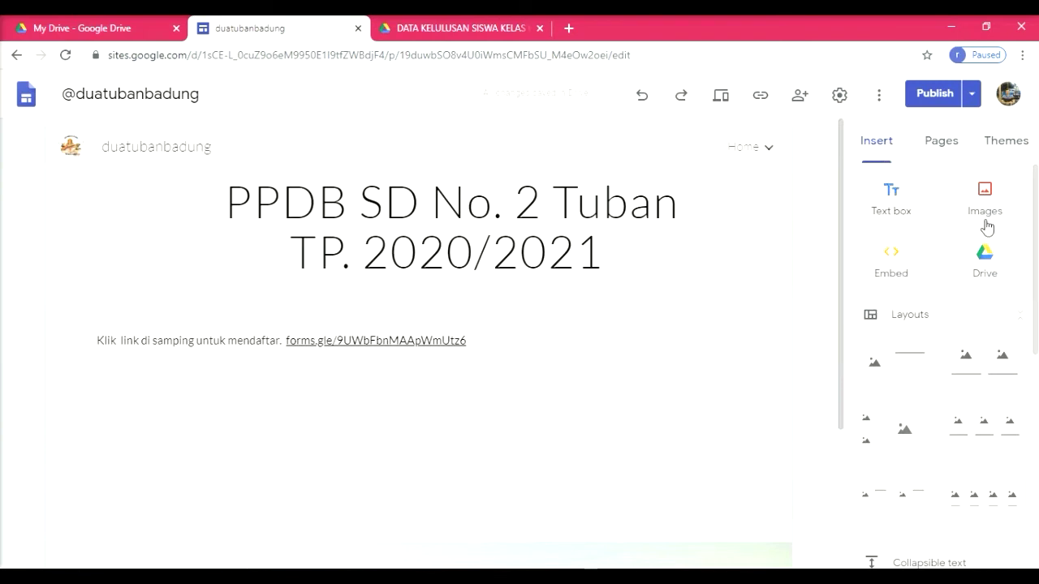
click(986, 262)
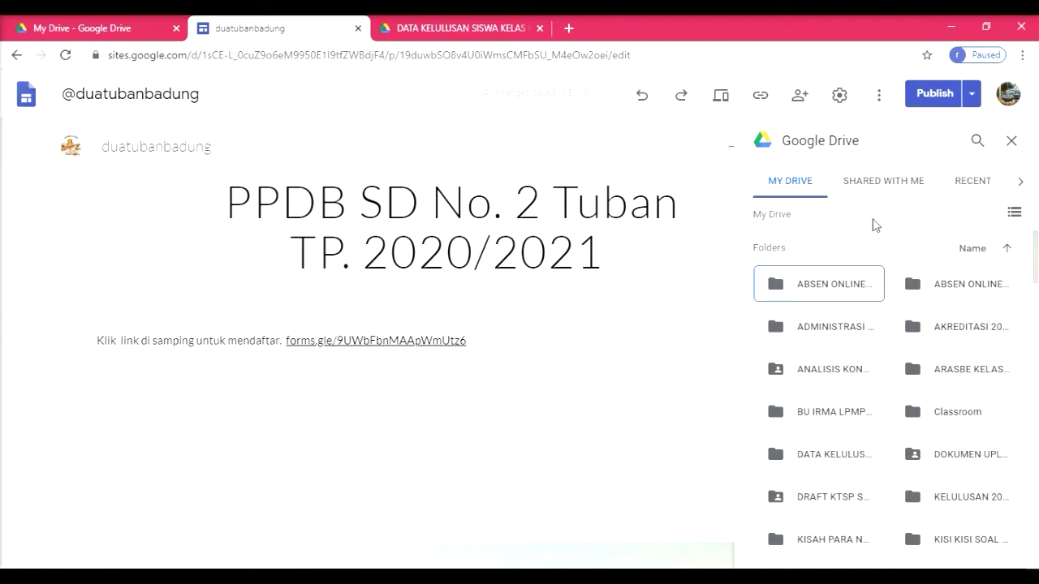
scroll(888, 385, down, 6)
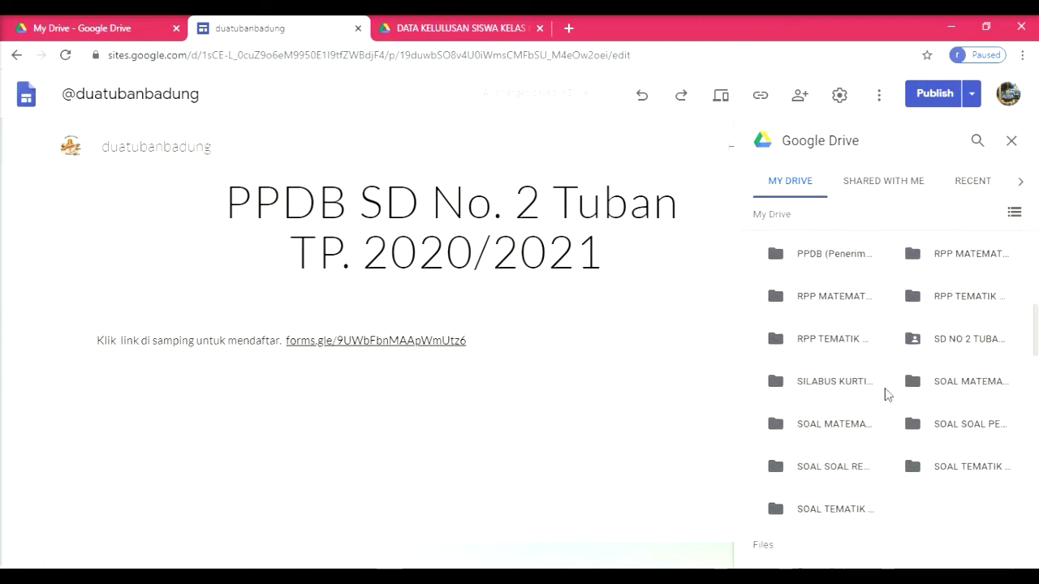
scroll(875, 439, down, 3)
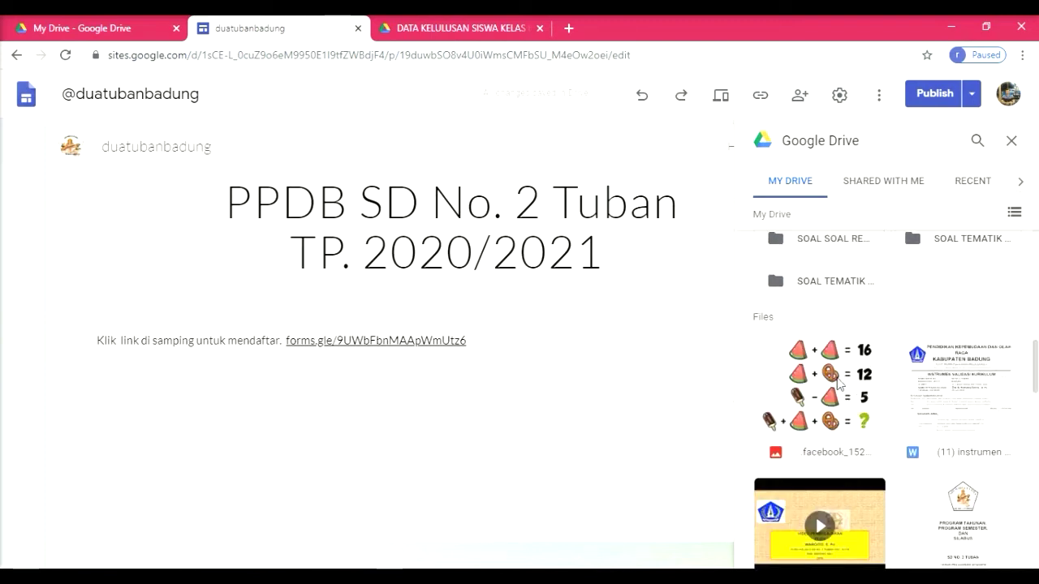
scroll(860, 438, down, 2)
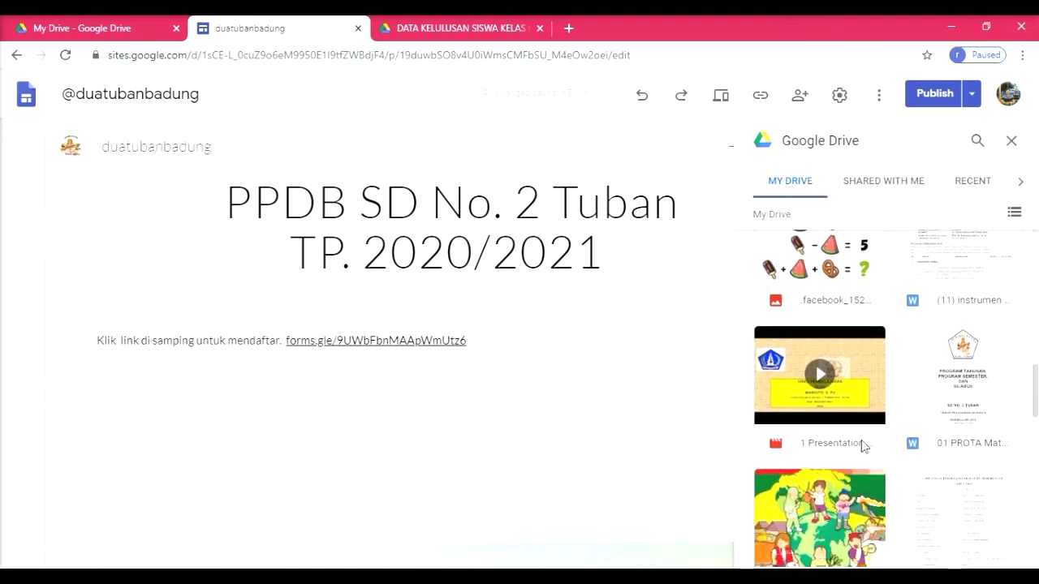
scroll(861, 440, down, 2)
scroll(861, 443, down, 1)
scroll(862, 445, down, 5)
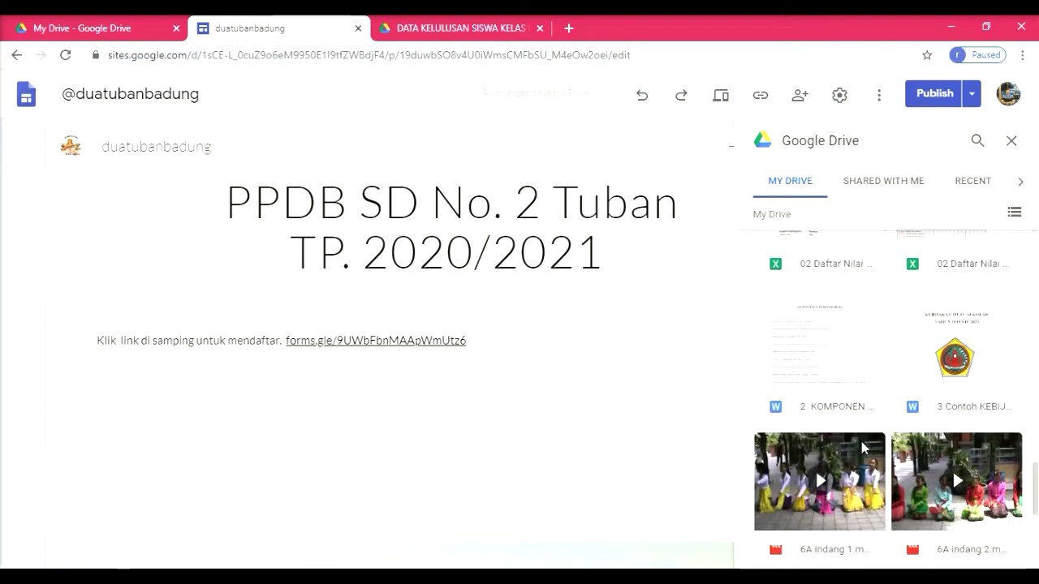
scroll(861, 422, up, 3)
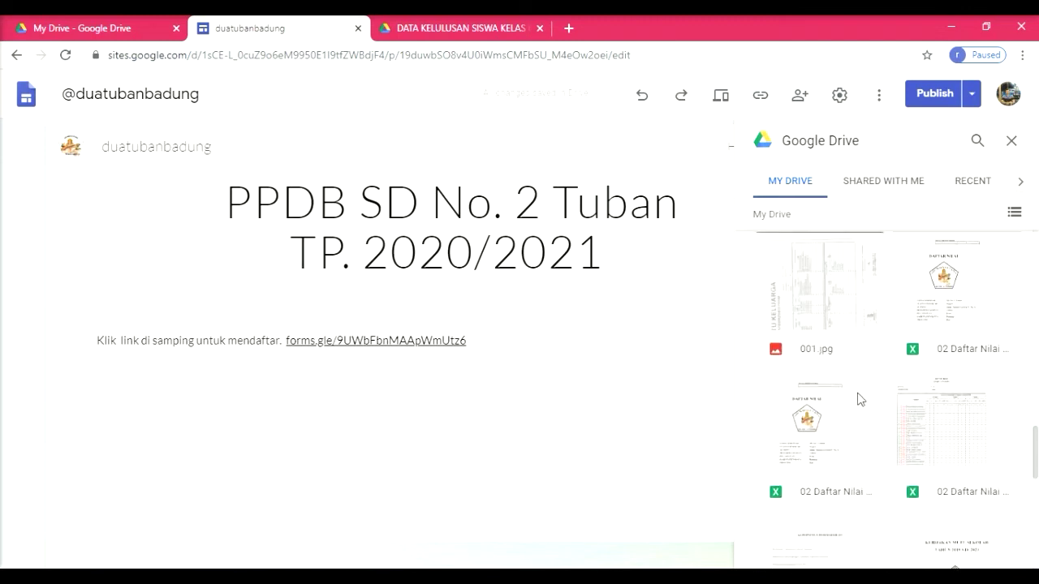
click(977, 141)
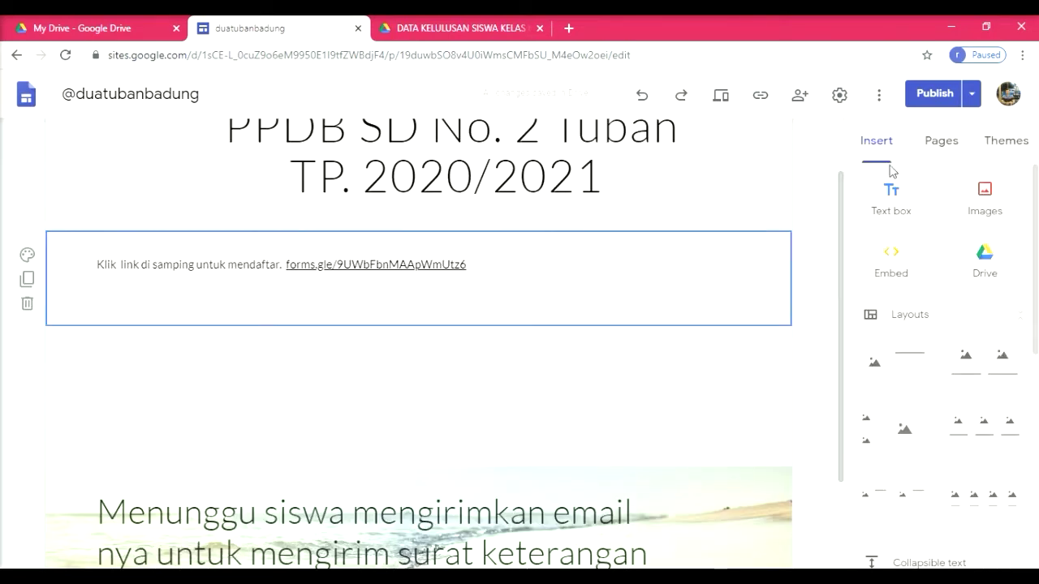
Embed the draft juknis PPDB PDF from recent Drive files below the registration link.
click(997, 263)
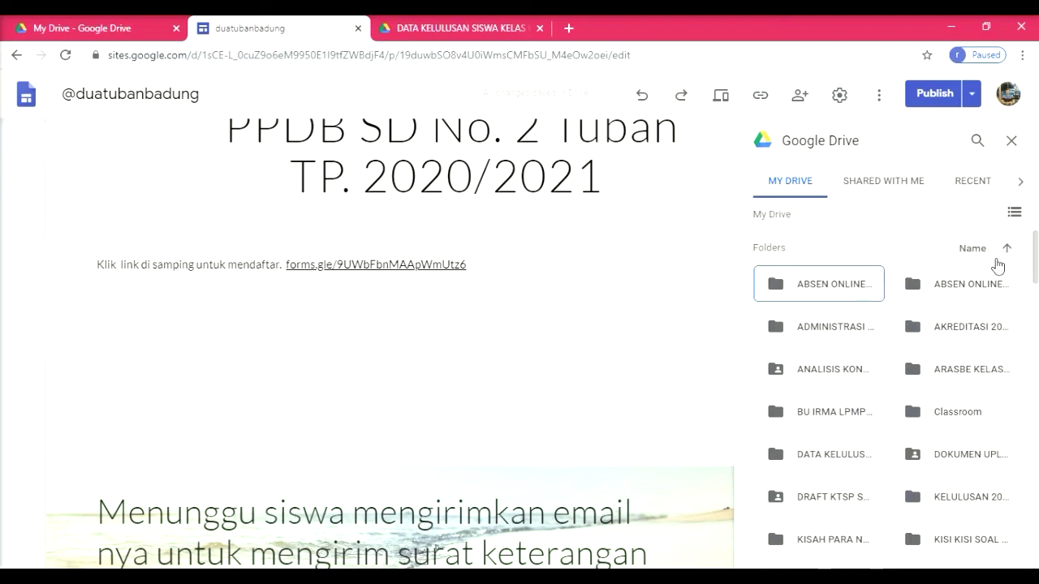
click(973, 184)
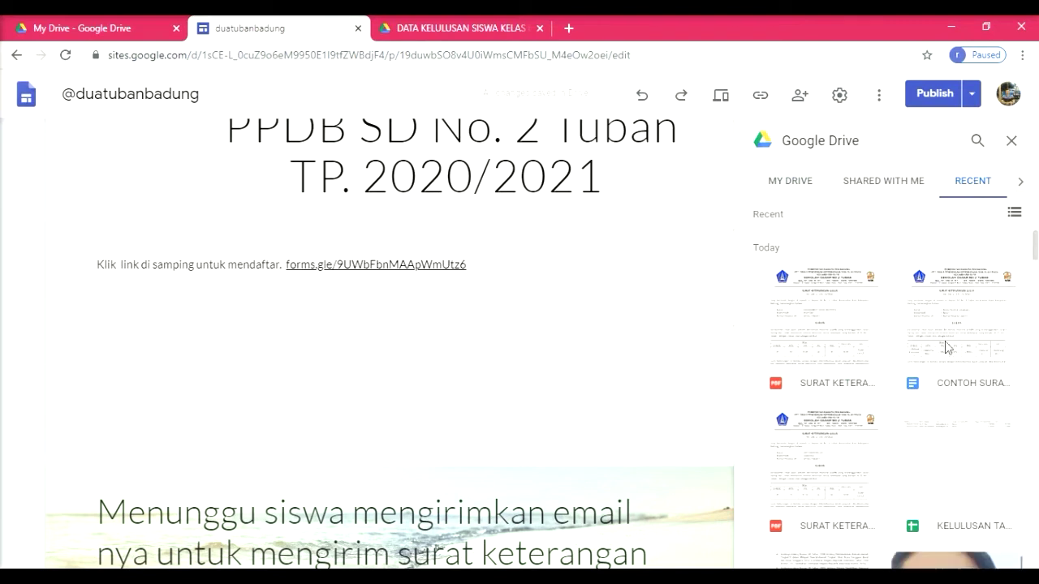
scroll(869, 424, down, 2)
scroll(867, 432, down, 3)
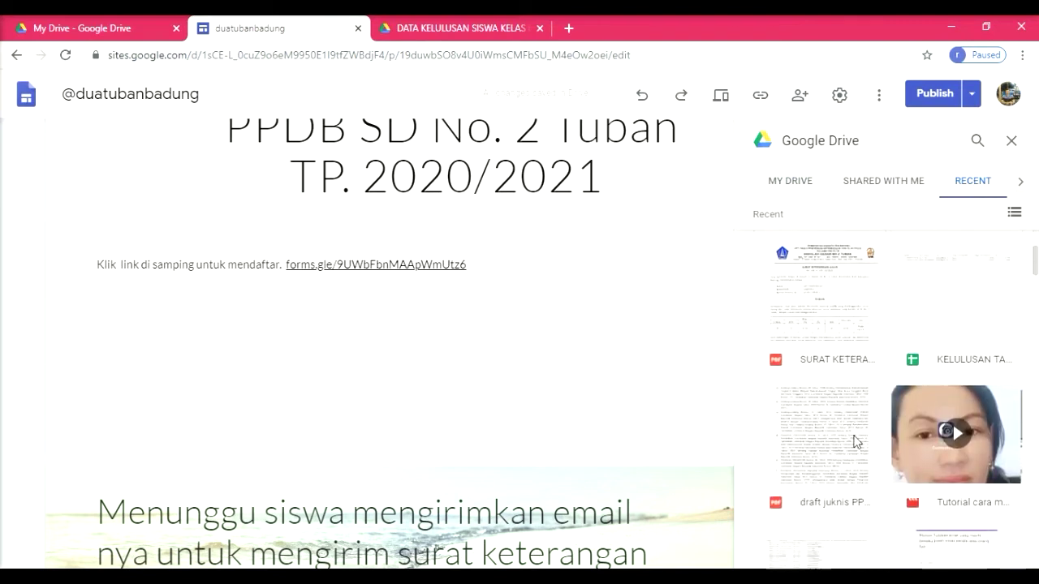
click(810, 393)
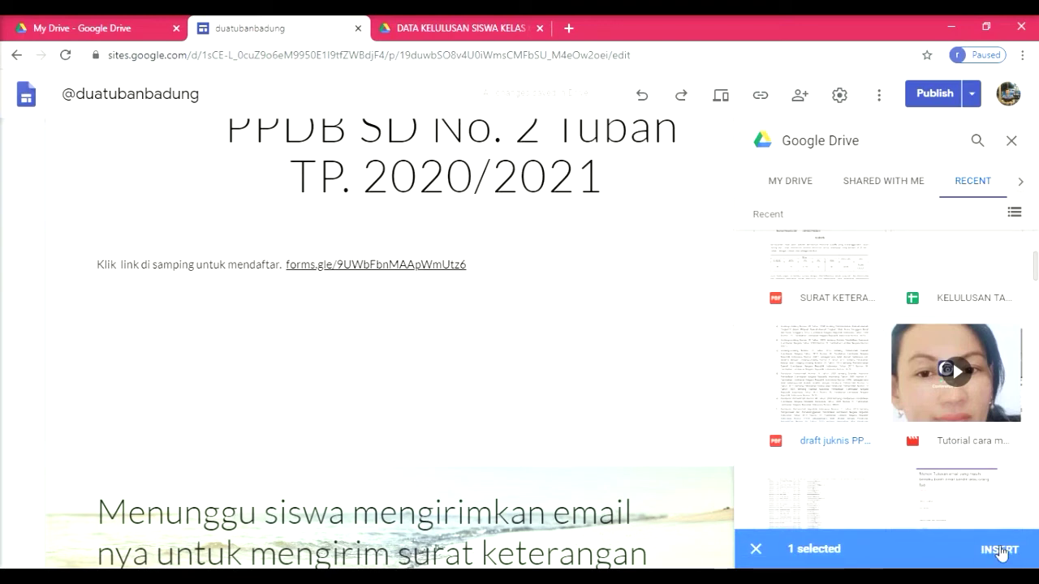
click(1002, 560)
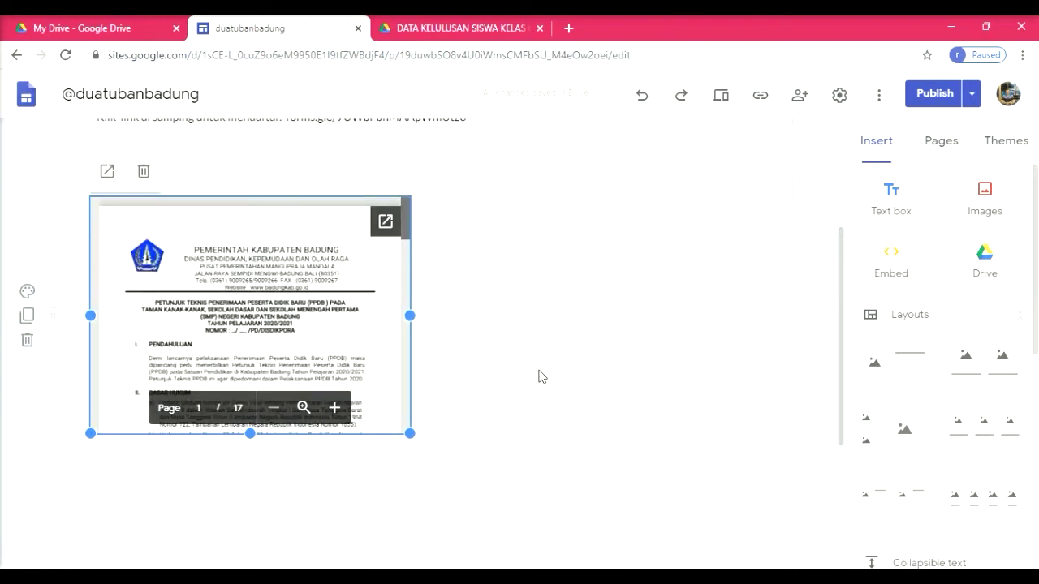
click(542, 376)
Insert the Tutorial video from recent Drive files beneath the juknis PDF.
click(563, 467)
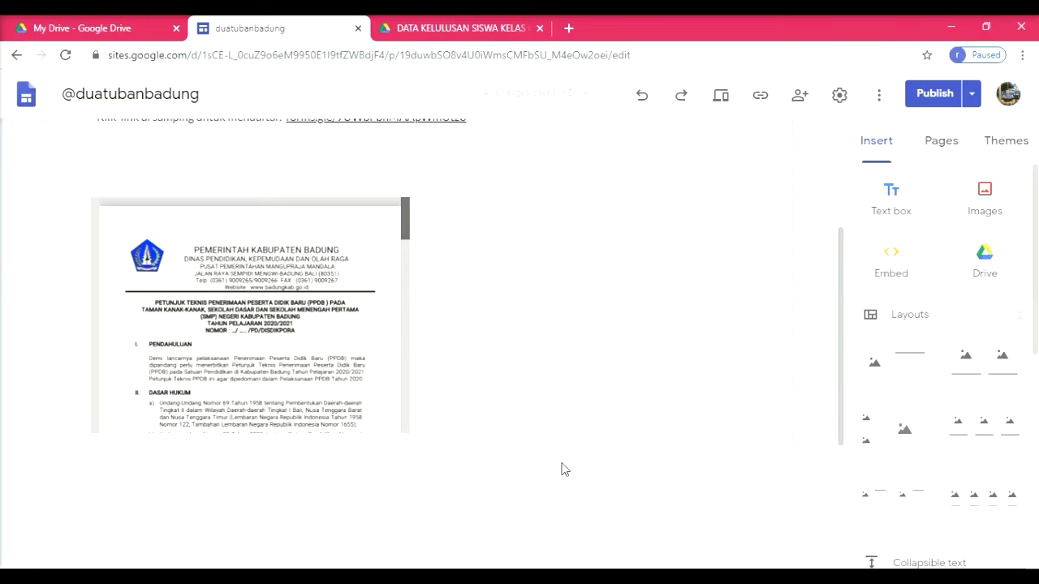
click(990, 271)
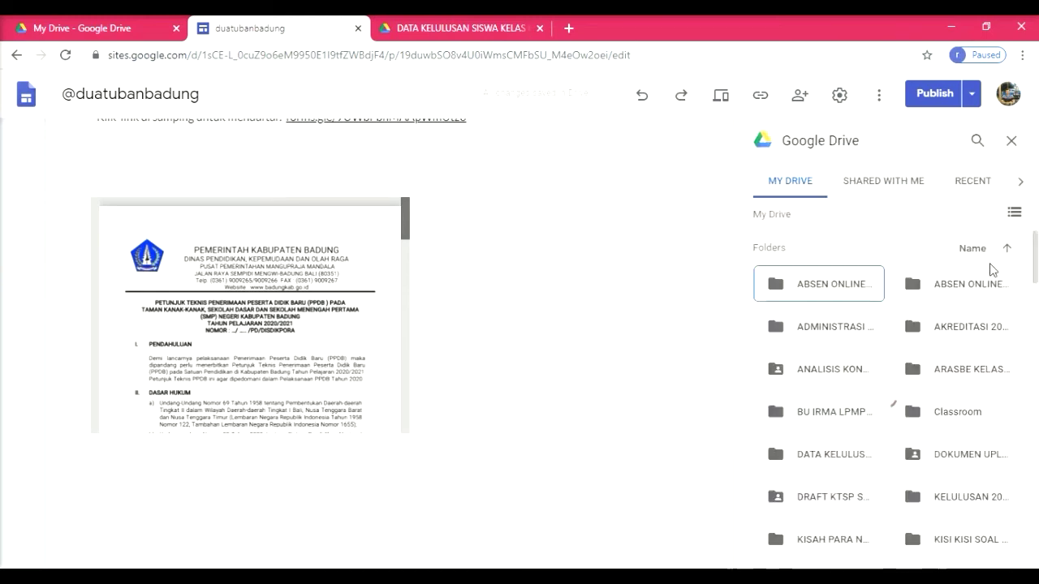
click(978, 185)
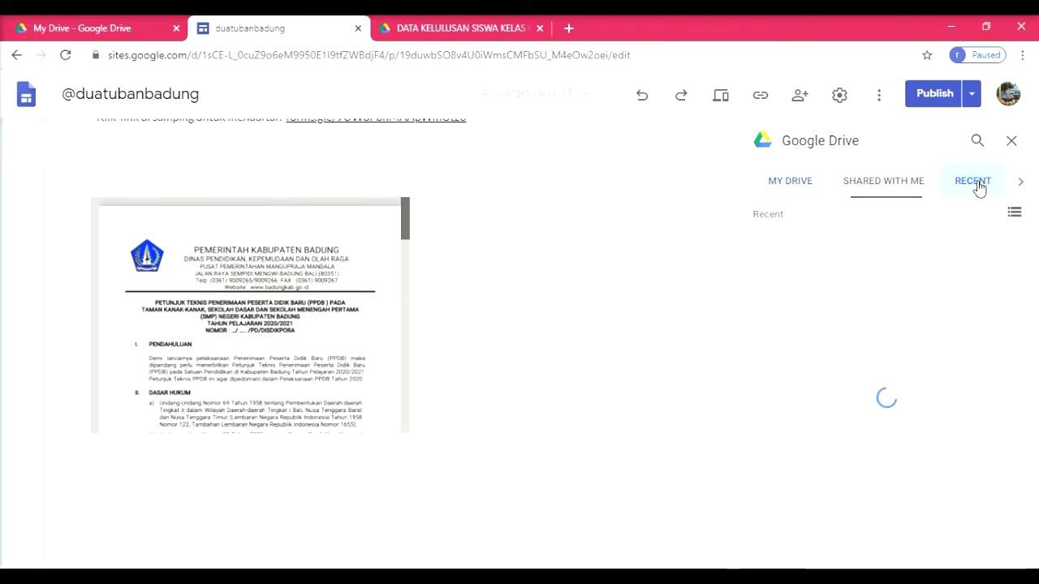
scroll(844, 443, down, 5)
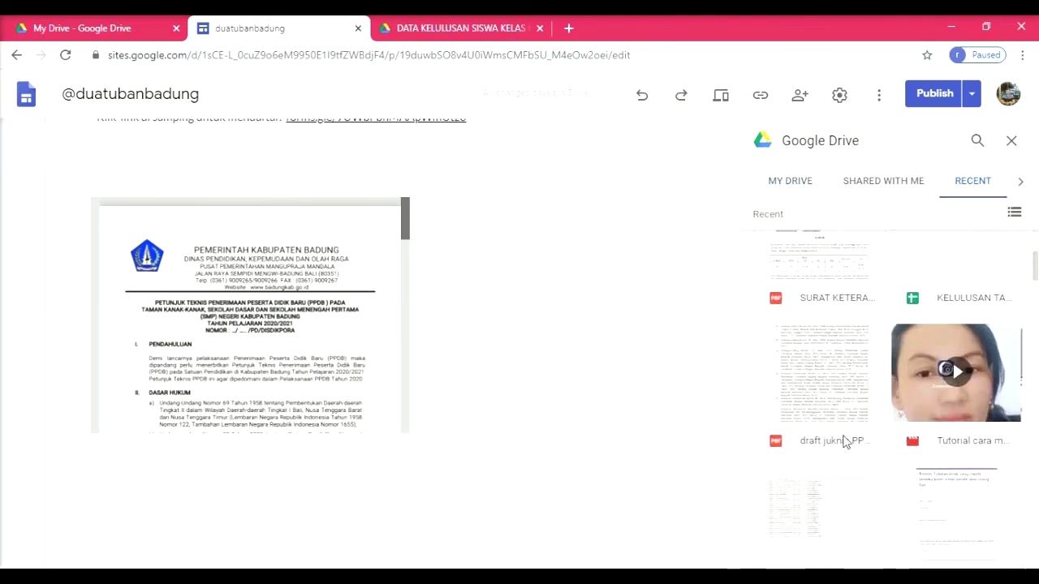
scroll(840, 479, down, 2)
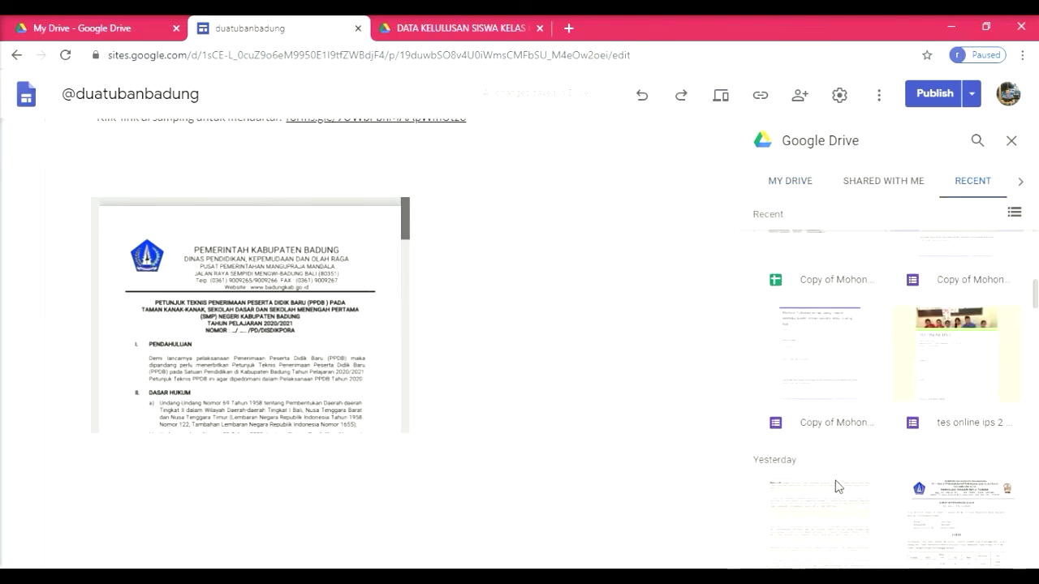
scroll(838, 487, down, 2)
scroll(838, 487, up, 4)
scroll(839, 487, up, 2)
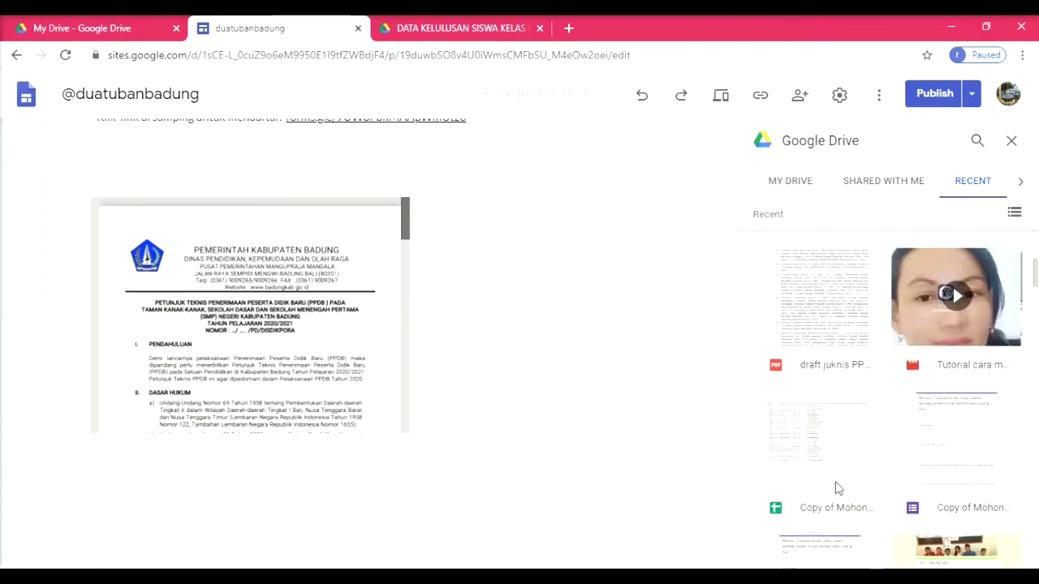
click(956, 280)
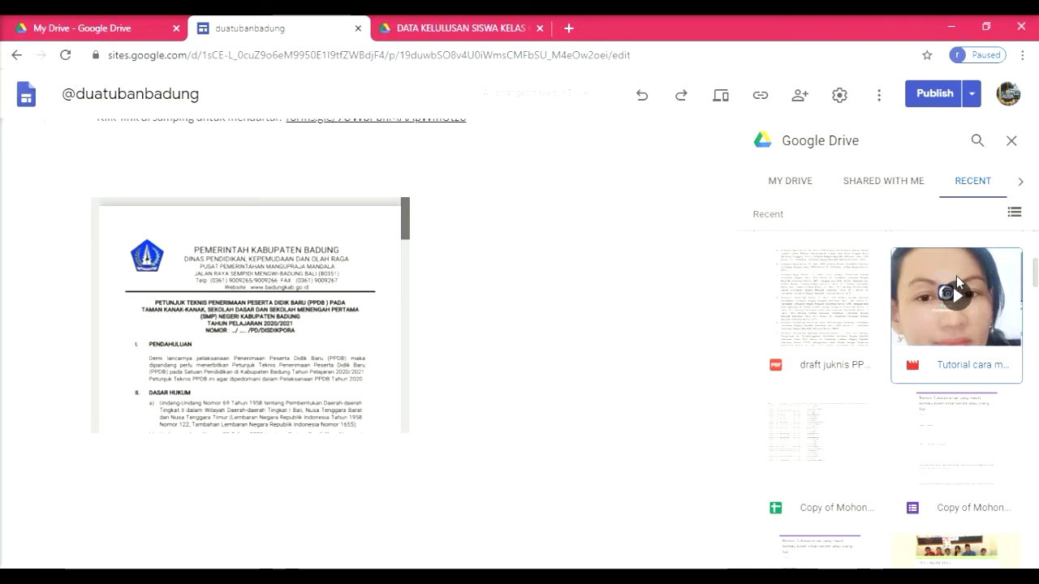
click(1003, 551)
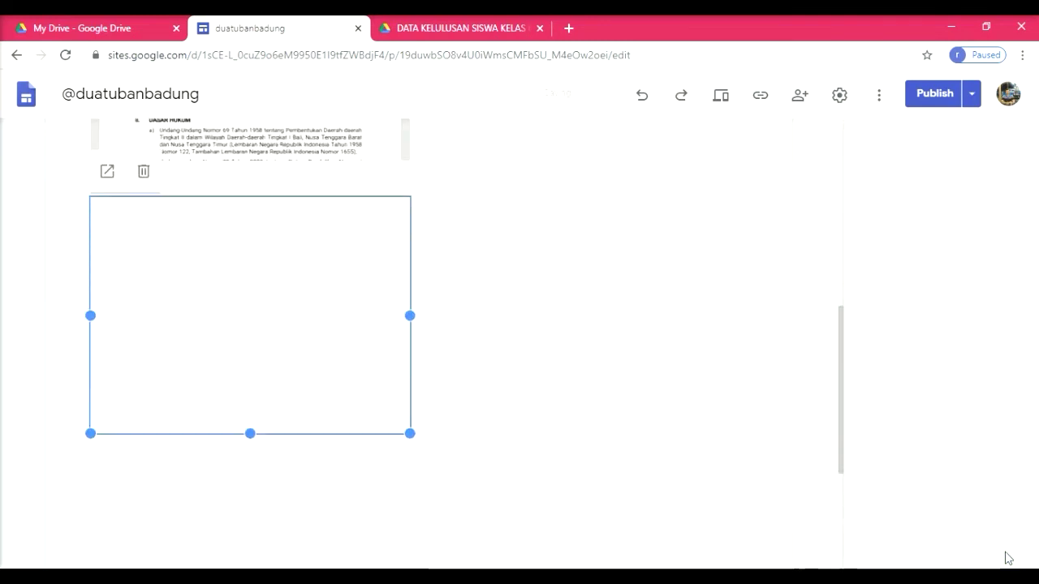
Drag the video beside the juknis PDF and add an empty text box beneath both.
scroll(371, 344, up, 2)
drag(303, 387, 530, 190)
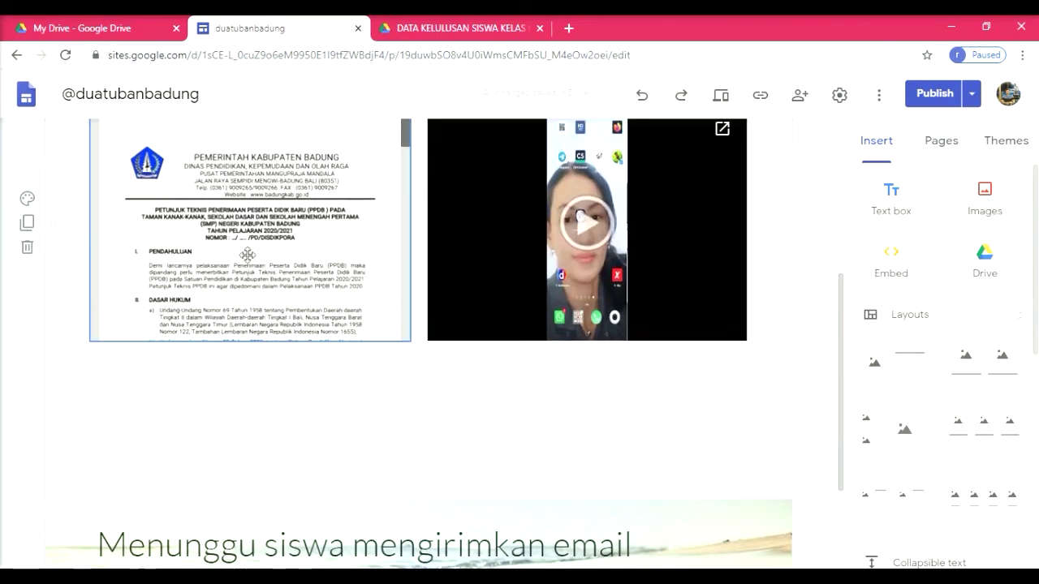
scroll(247, 255, up, 2)
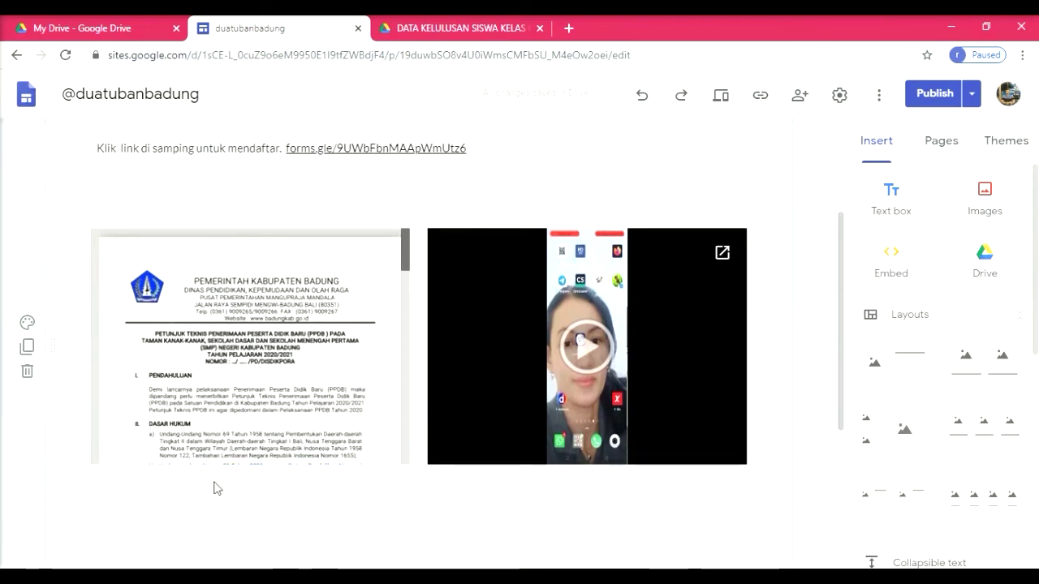
scroll(220, 486, down, 1)
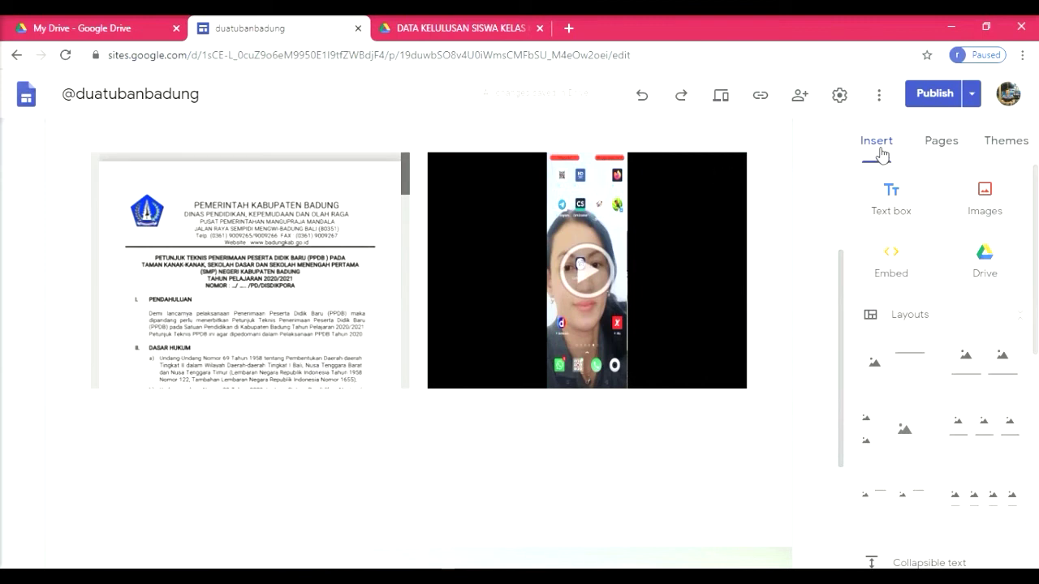
click(898, 190)
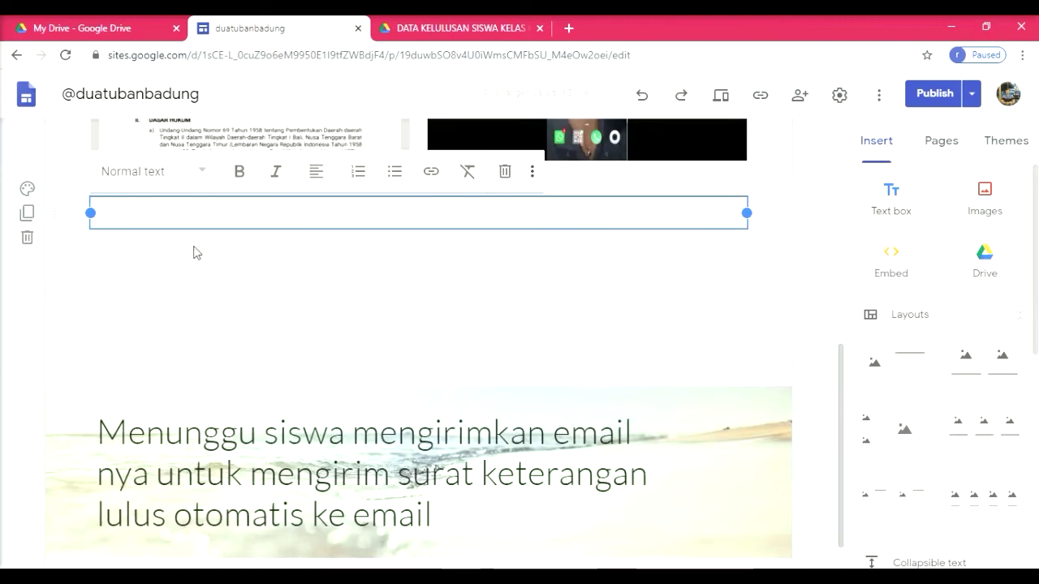
Write the caption 'Juknis PPDB Online 2020/2021 dan Tutorial cara membuat file pdf untuk di upload'.
text(Juknis )
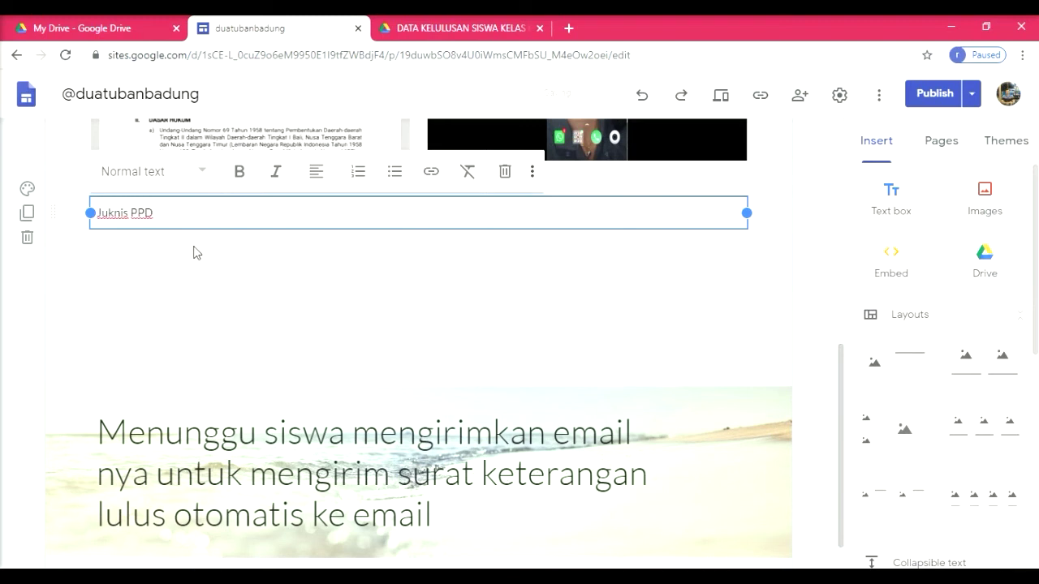
text(PPDB Online 2020/2021 dan Tutorial)
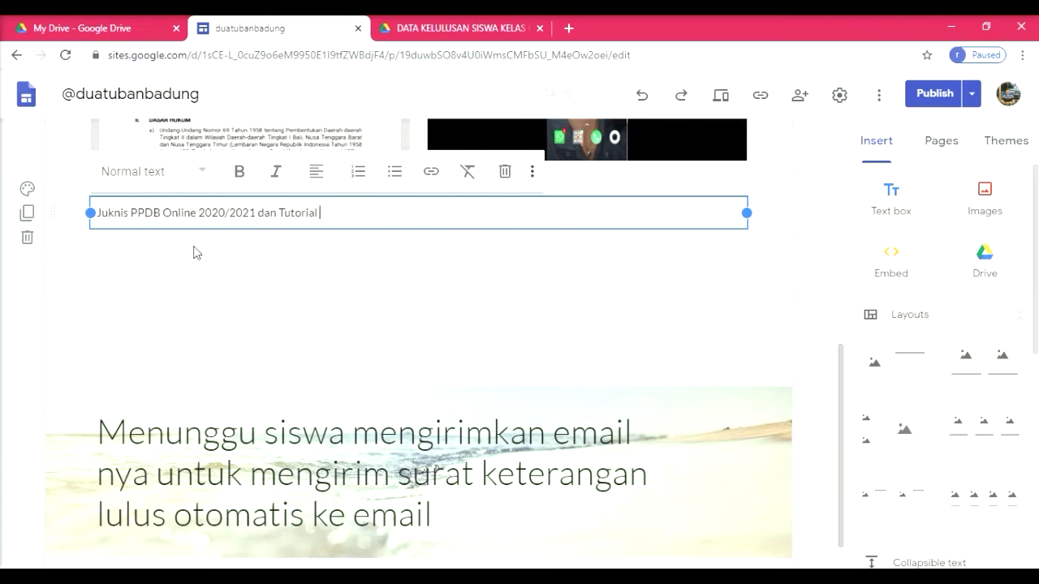
text( cara membuat)
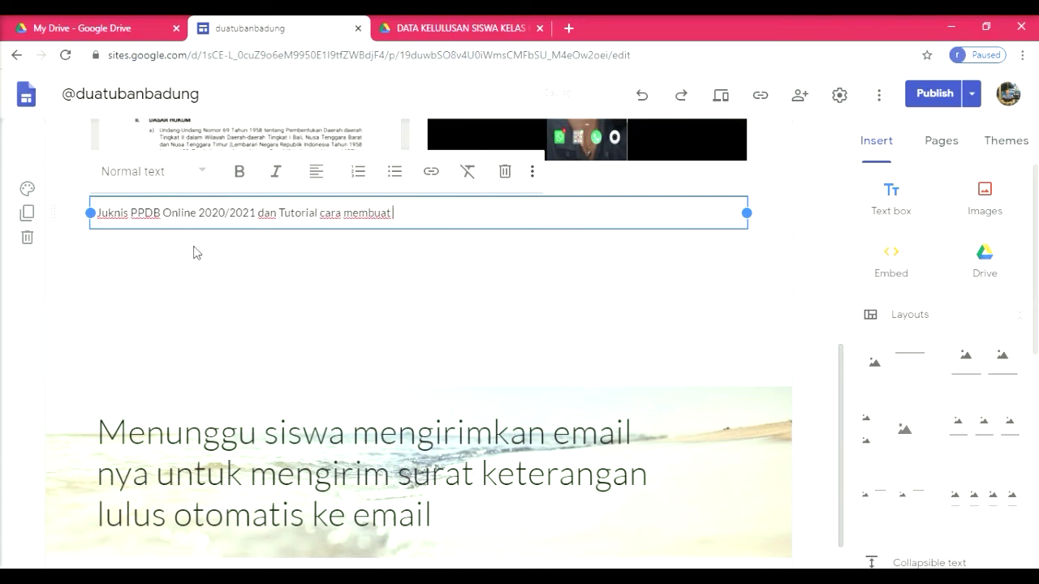
text( file pdf untuk di)
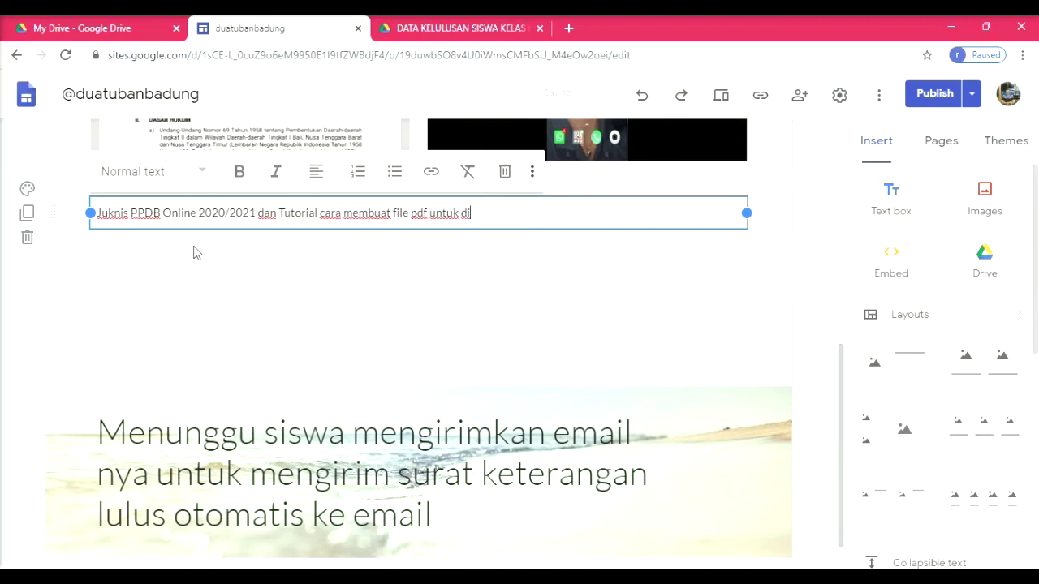
text( upload.)
click(228, 283)
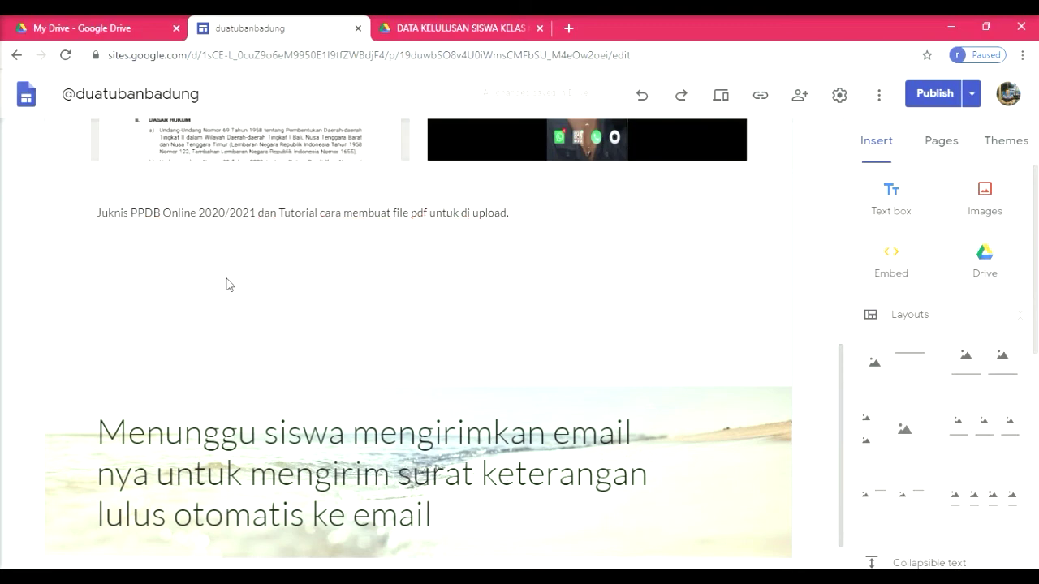
scroll(549, 321, up, 7)
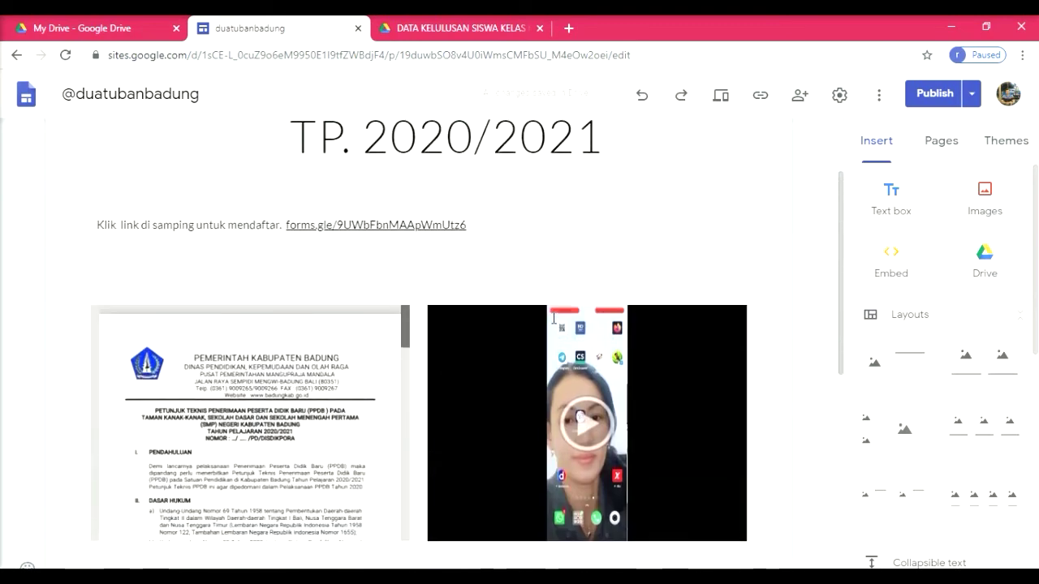
Go to the Dokumentasi Belajar di rumah page and scroll through its Covid-19 posters and videos.
mouse_move(746, 150)
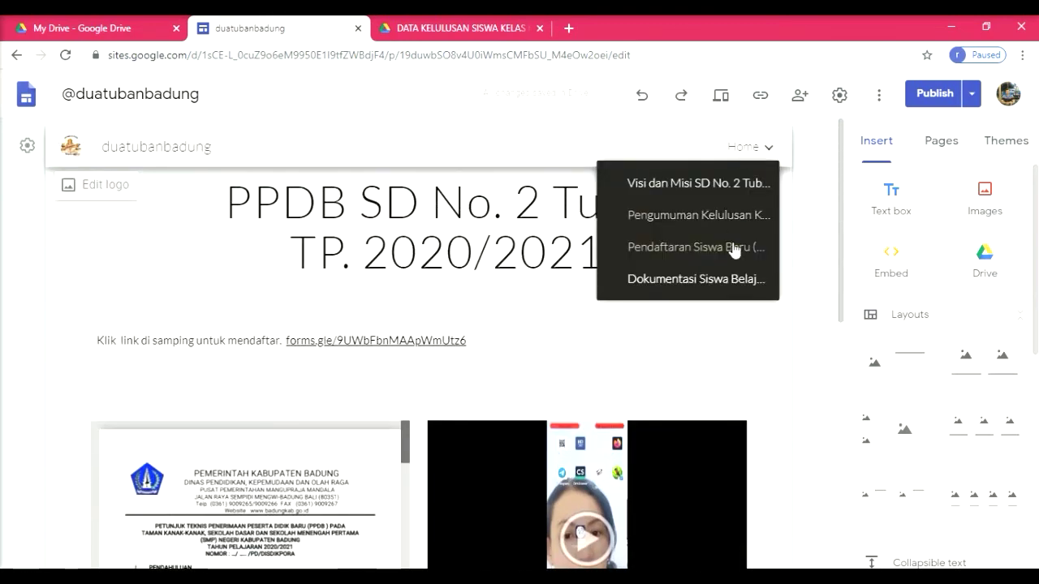
click(720, 280)
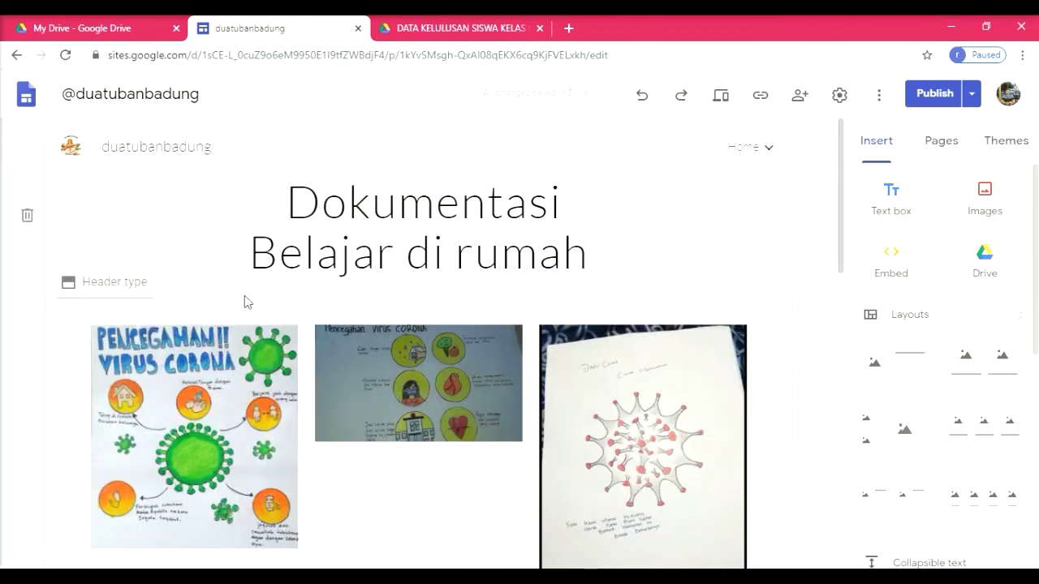
scroll(208, 341, down, 2)
scroll(209, 342, down, 1)
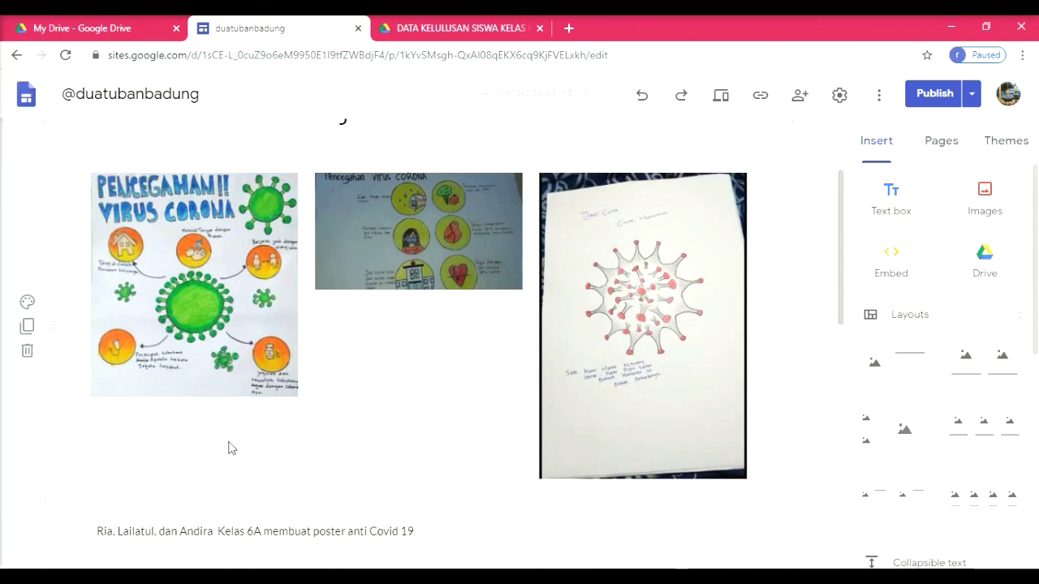
scroll(315, 418, down, 4)
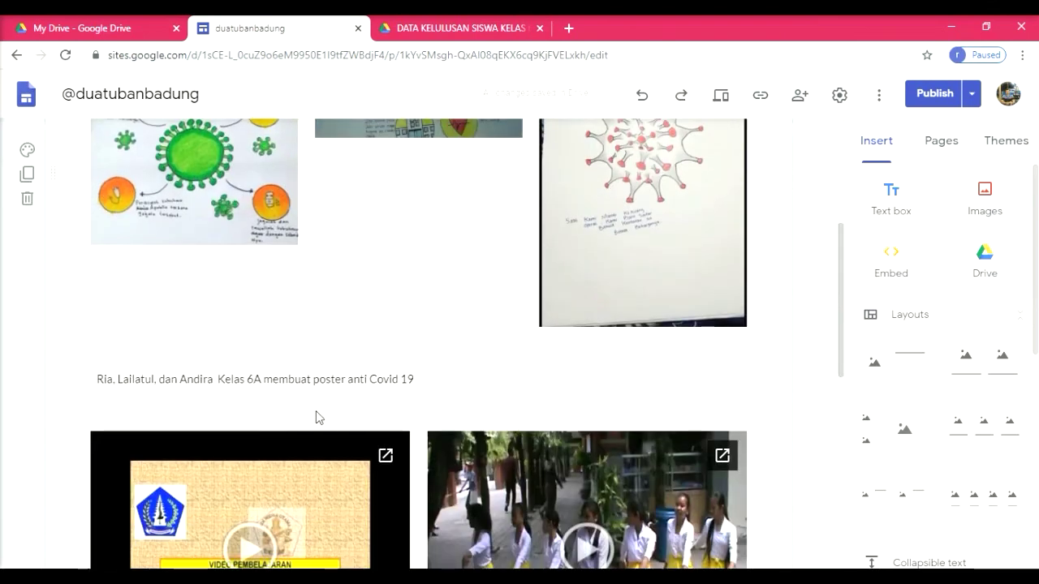
scroll(316, 412, down, 2)
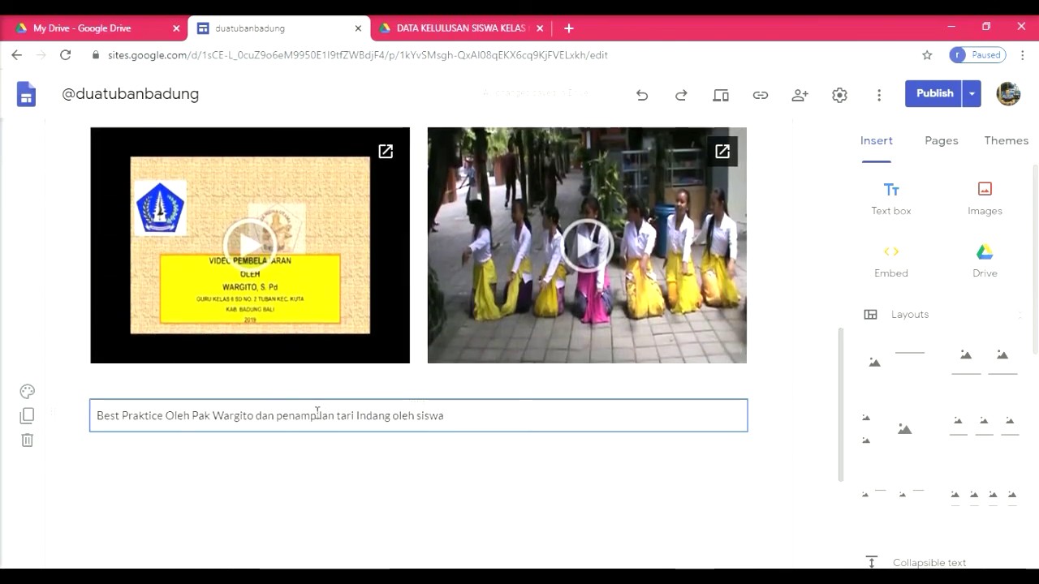
scroll(317, 413, up, 5)
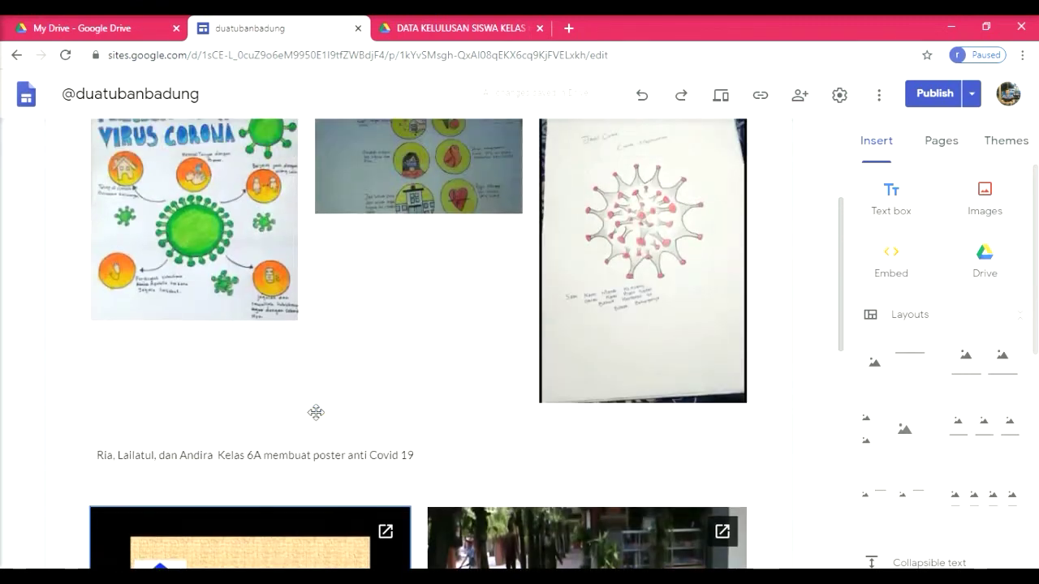